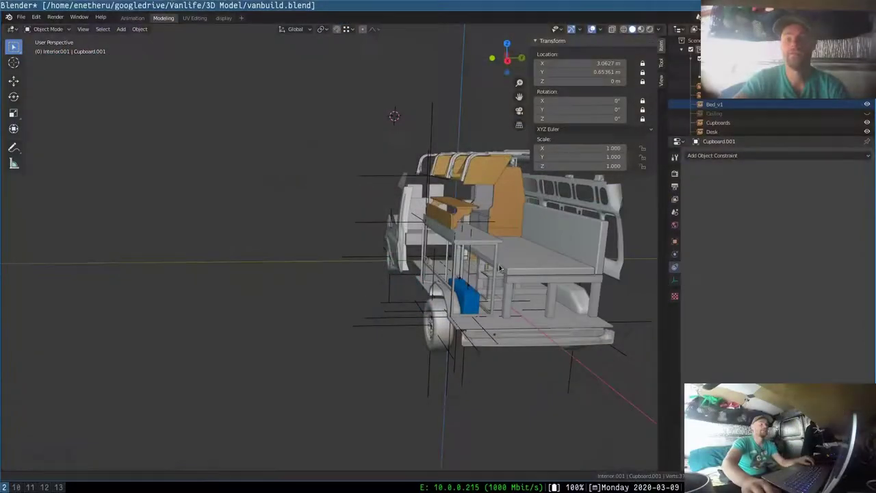
Step: Hide the Bed_v1 object in the van and show the folding bed collection in its place
shift+middle_drag(499, 268, 308, 264)
scroll(360, 275, up, 4)
click(337, 282)
key(h)
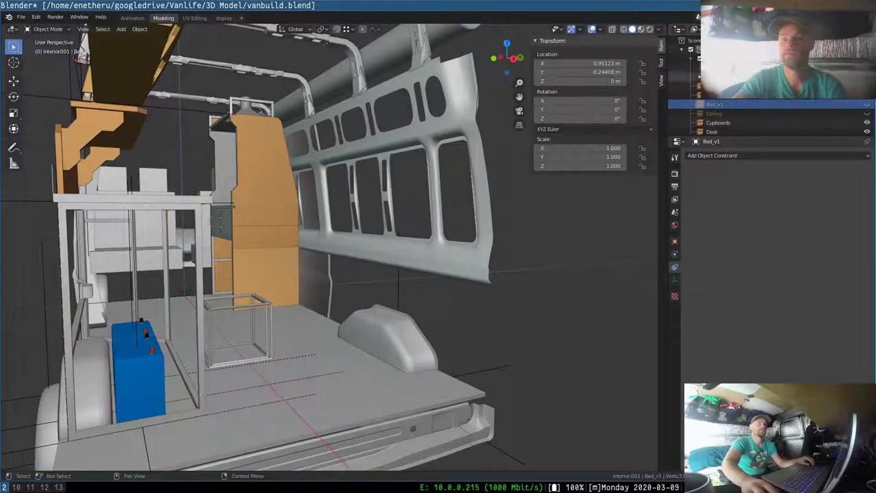
click(867, 95)
Step: Move the folding bed's vertical slider along its rails and tilt the bed frame about its pivot
middle_drag(347, 292, 428, 298)
click(433, 299)
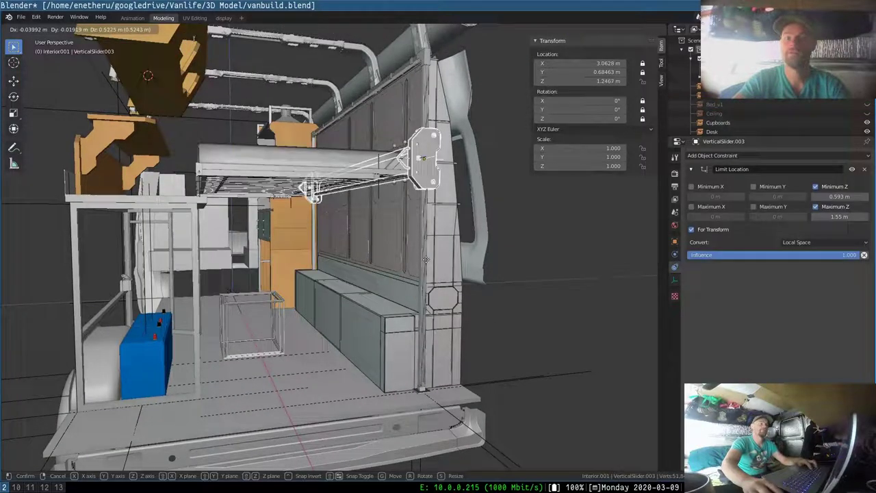
click(279, 276)
key(r)
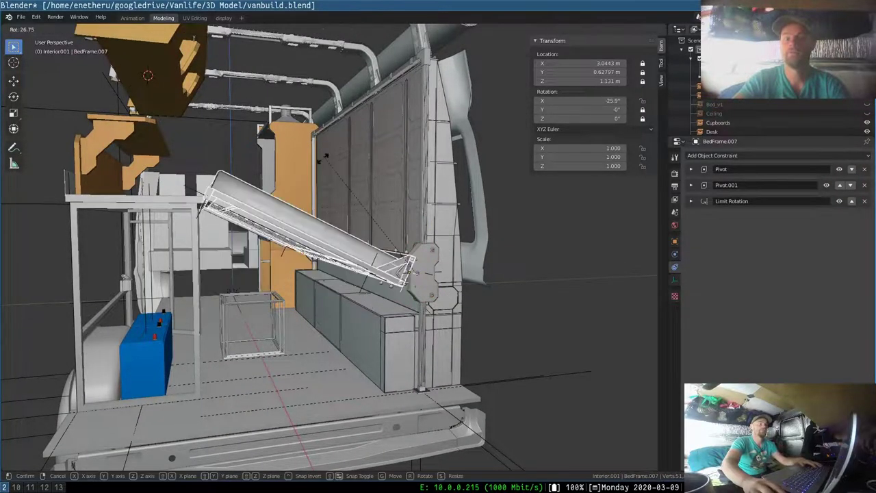
click(316, 199)
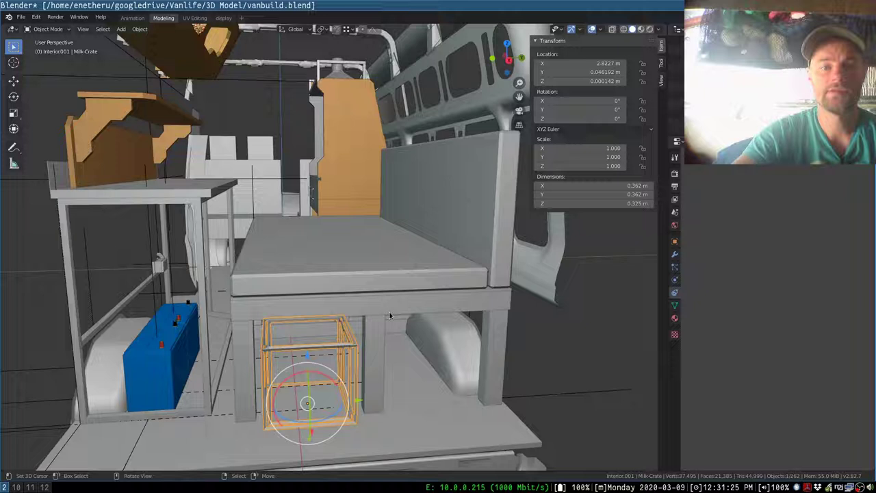
Step: Examine the old bed platform and the milk crate stored beneath it from the rear and sides of the van
middle_drag(342, 251, 405, 385)
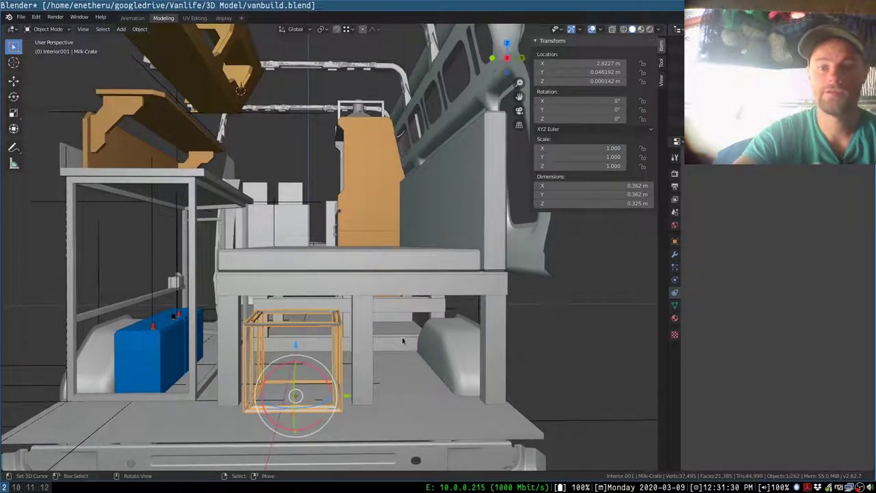
middle_drag(330, 327, 441, 327)
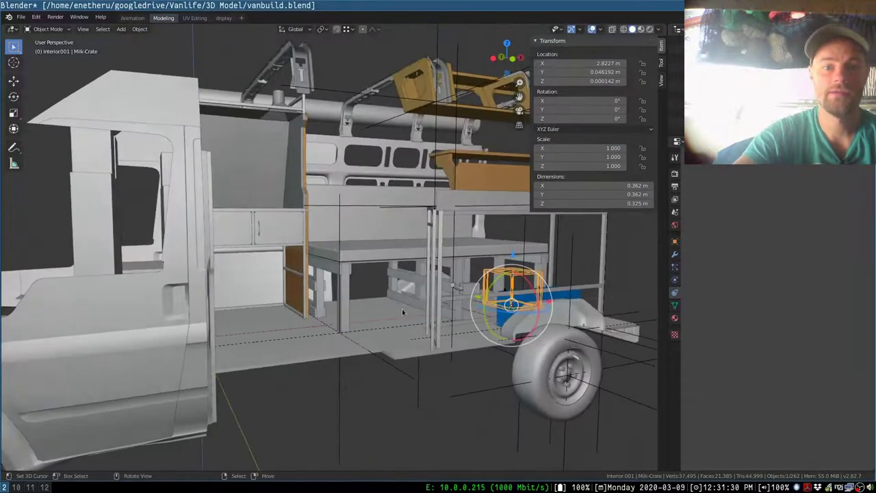
scroll(480, 274, down, 3)
middle_drag(479, 274, 395, 287)
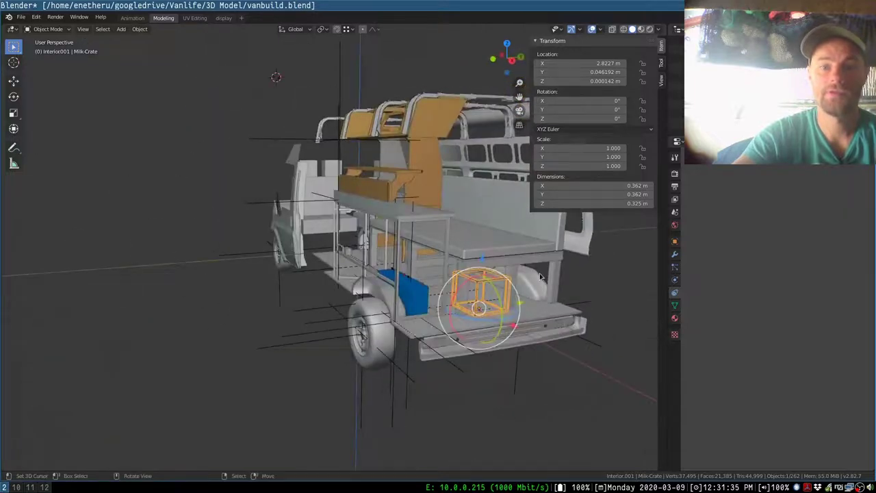
scroll(479, 293, up, 4)
middle_drag(479, 292, 377, 311)
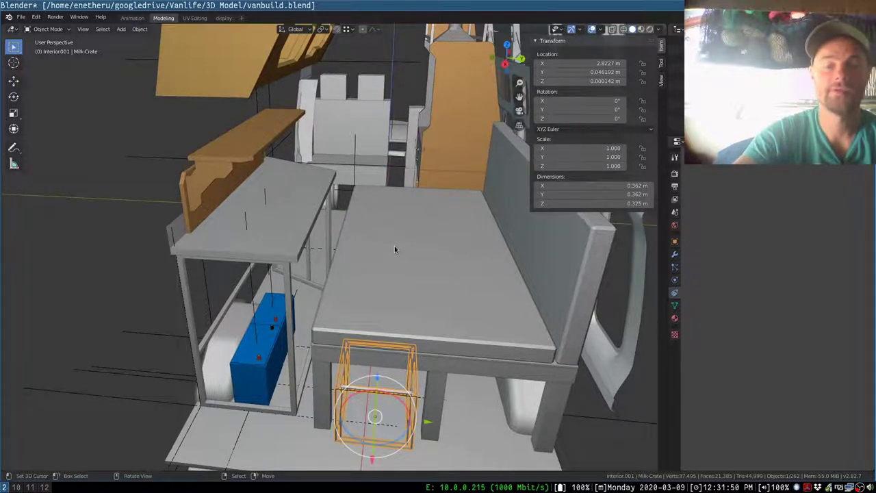
middle_drag(386, 239, 408, 256)
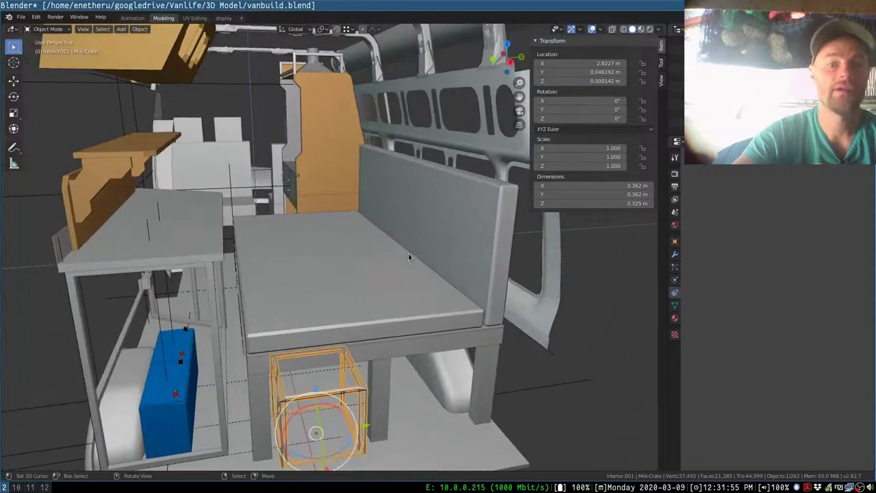
Step: Hide Bed_v1 and the Milk-Crate, and show the folding bed on its vertical rails
click(352, 247)
key(h)
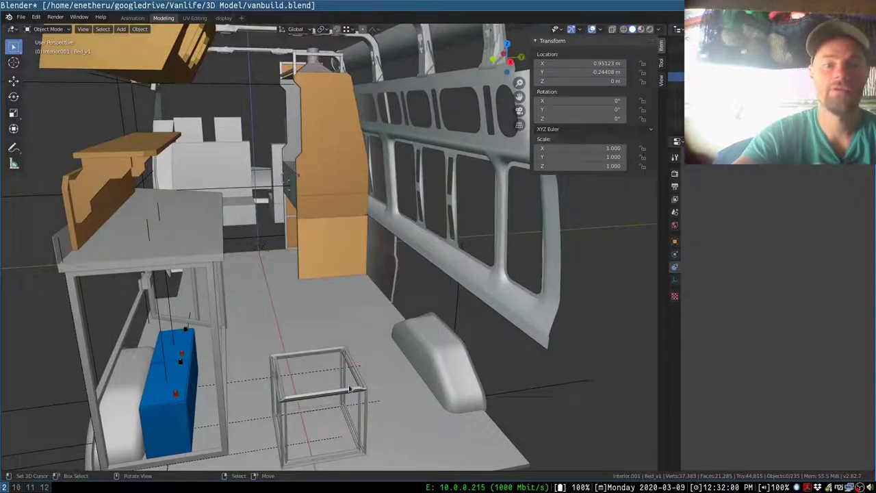
click(359, 386)
key(h)
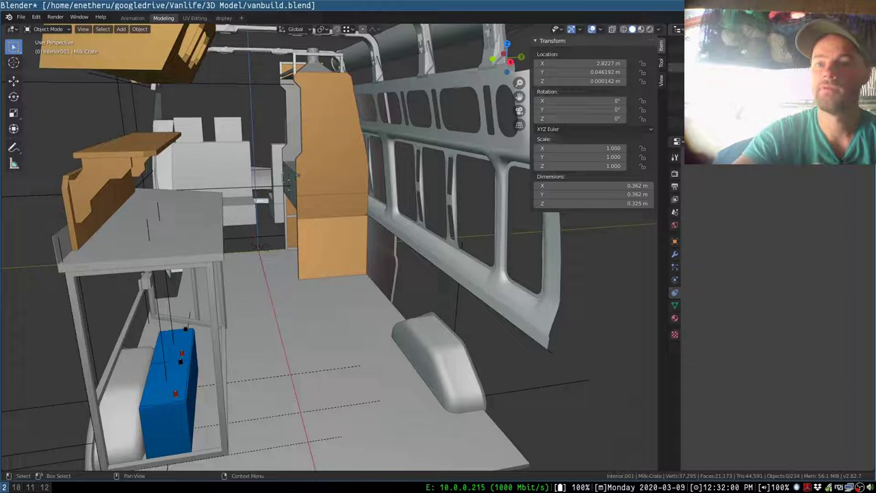
click(866, 67)
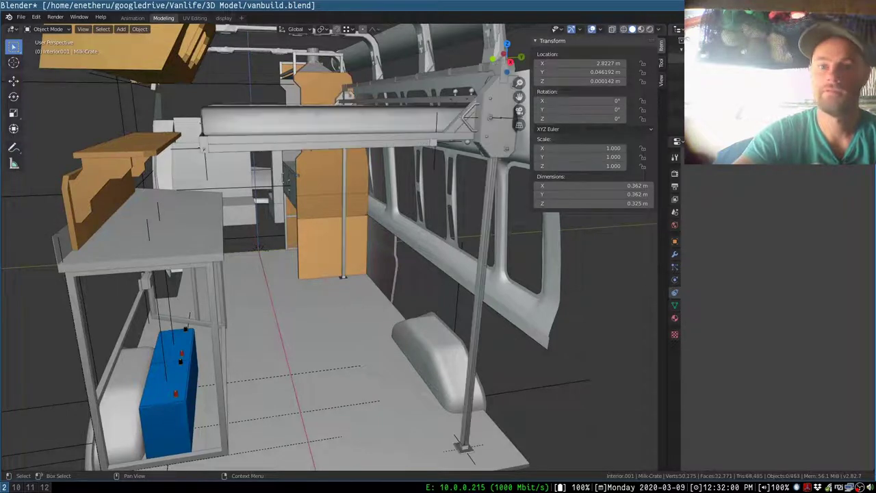
Step: Move the folding bed's vertical slider down its rails and settle it at about mid-height
right_click(498, 139)
key(g)
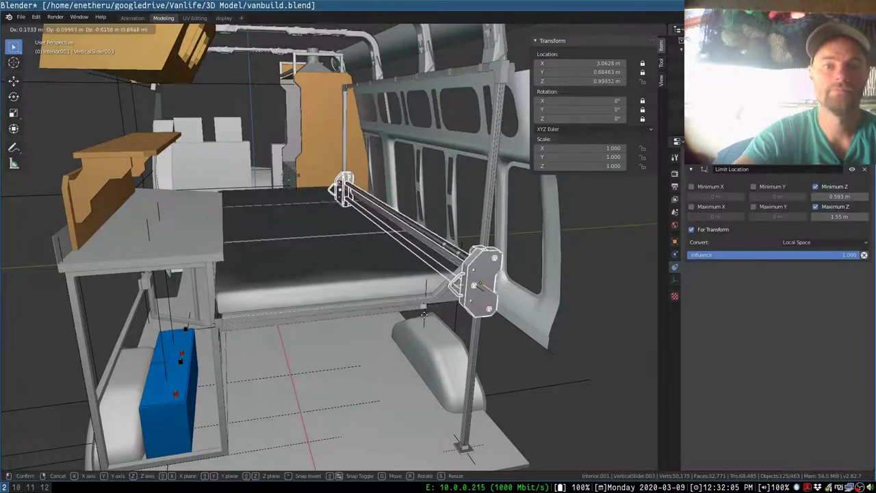
click(253, 353)
middle_drag(339, 333, 362, 244)
scroll(387, 291, down, 1)
key(g)
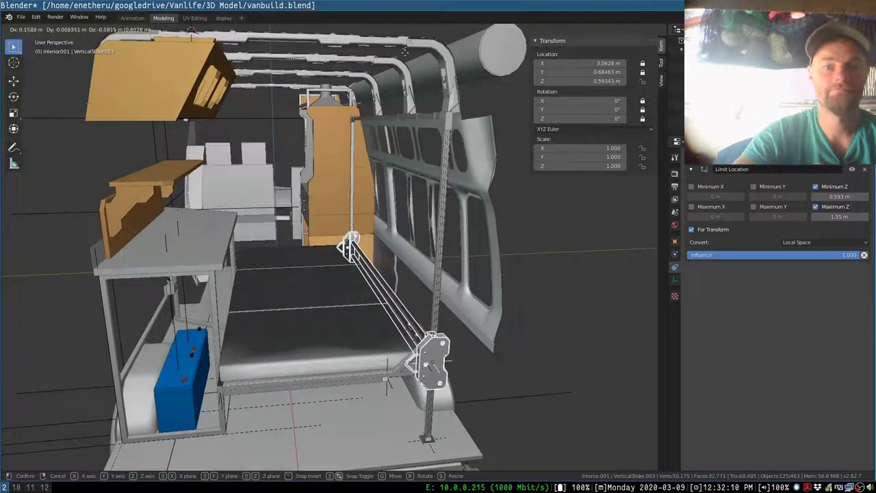
click(399, 288)
Step: Swing the bed frame up toward the wall and back down to horizontal
right_click(323, 275)
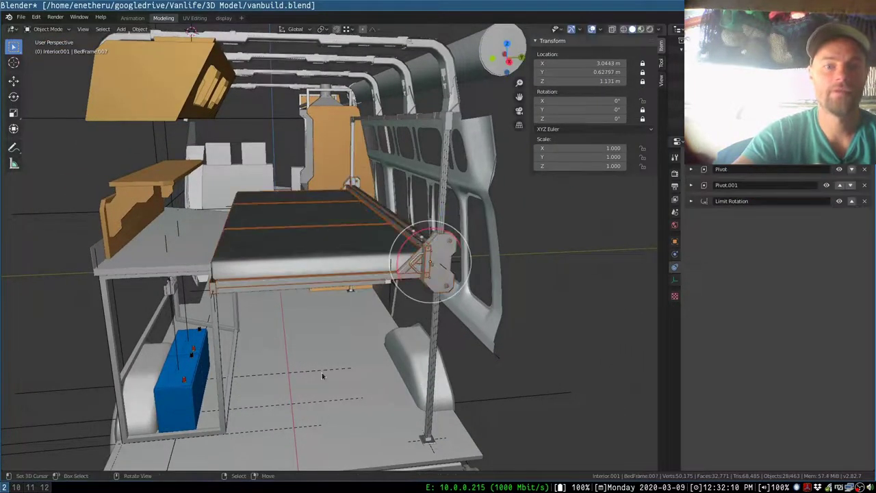
key(r)
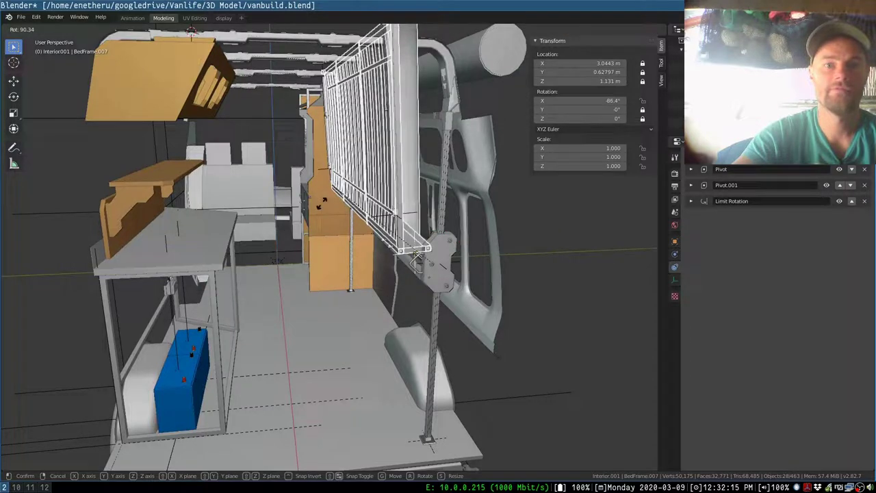
click(344, 353)
Step: Lower the vertical slider to its 0.593 m limit and fold the bed frame upright against the rails to -95.4°
right_click(440, 263)
key(g)
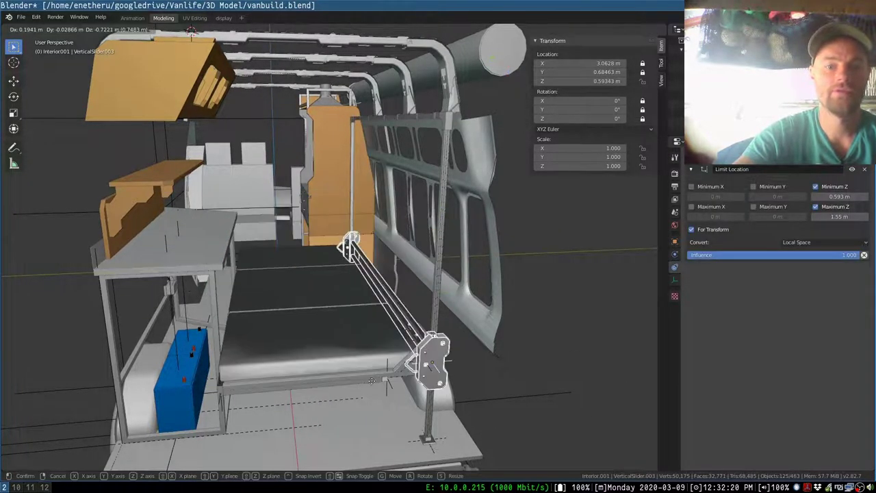
click(437, 359)
right_click(282, 344)
key(r)
click(410, 349)
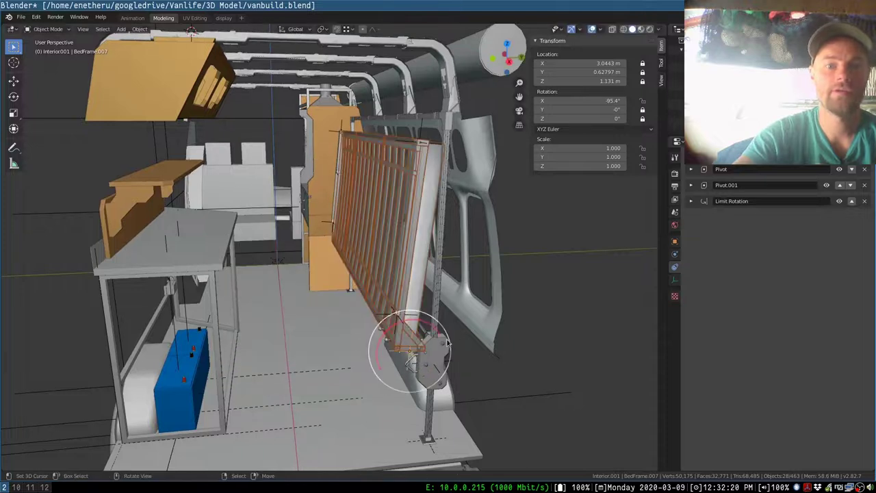
Step: Fold the bed frame back down to nearly horizontal and raise the vertical slider to its 1.55 m limit
key(r)
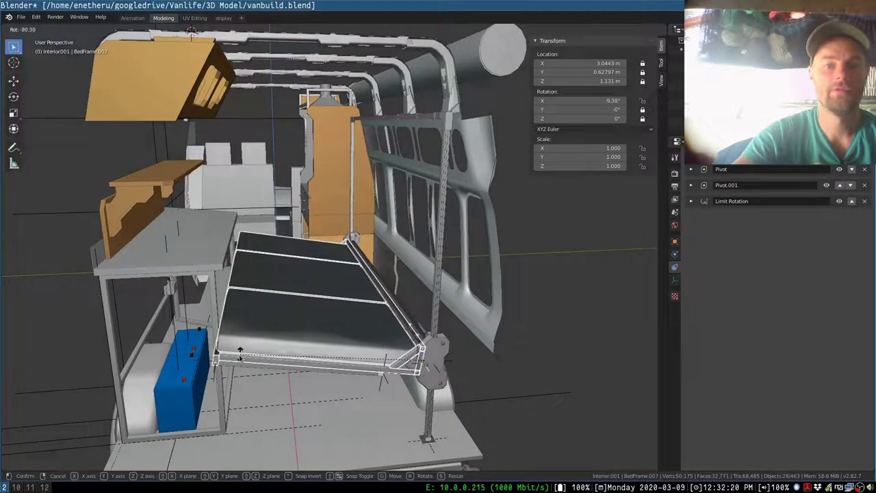
click(395, 392)
right_click(428, 371)
key(g)
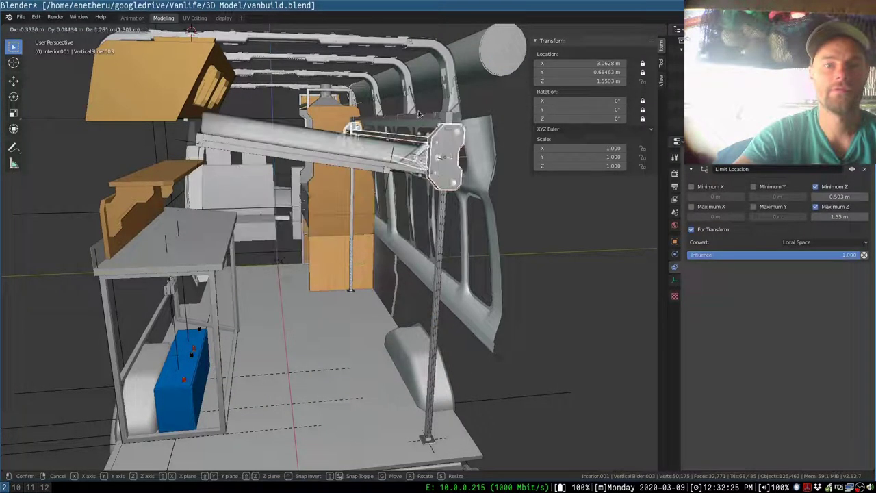
click(419, 113)
Step: Swing the raised bed frame down and back to upright, and lower the vertical slider to its 0.593 m limit
right_click(310, 145)
key(r)
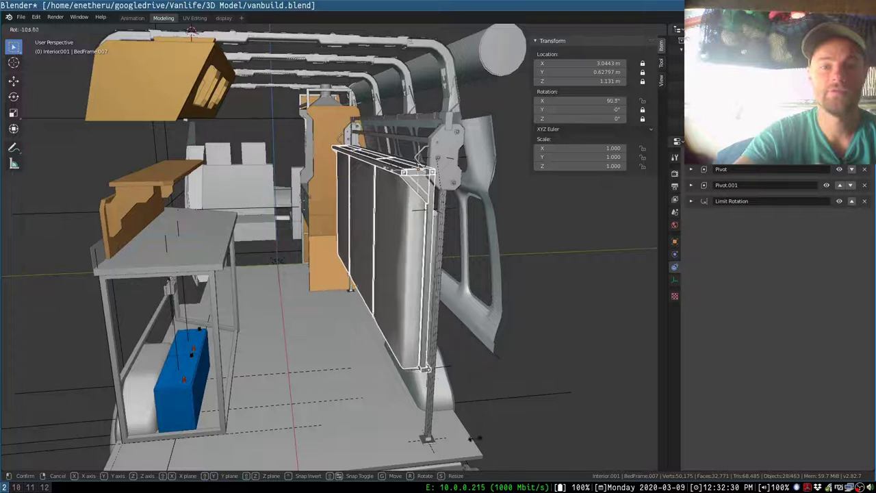
click(444, 151)
right_click(445, 150)
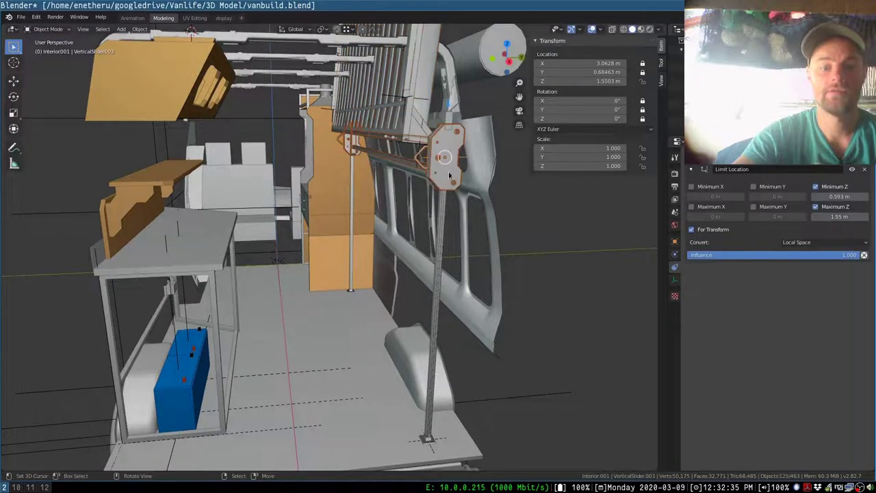
key(g)
click(453, 428)
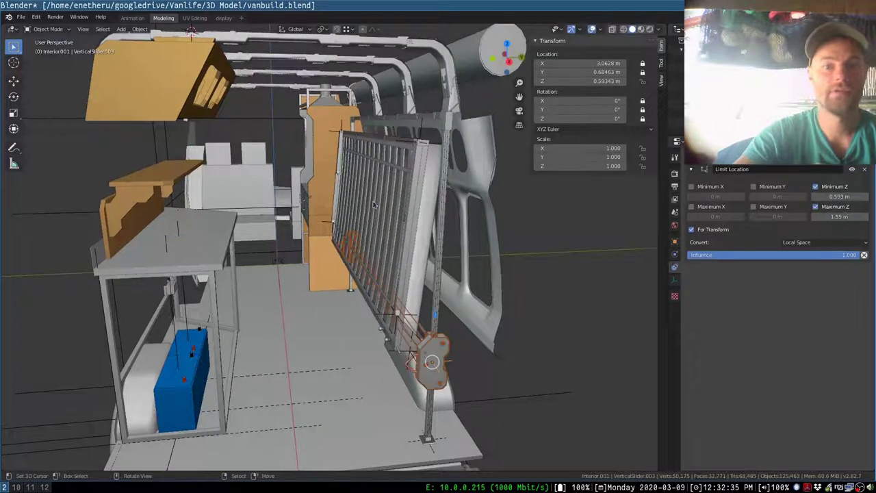
middle_drag(370, 220, 362, 185)
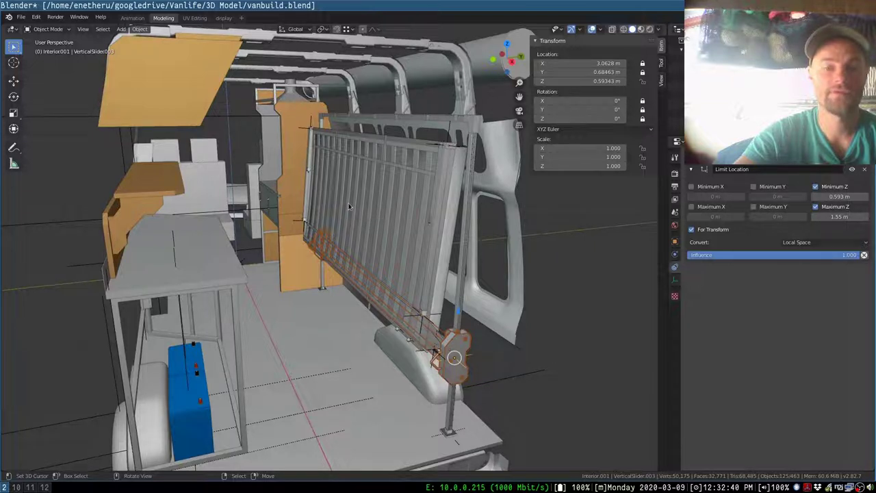
middle_drag(351, 215, 356, 177)
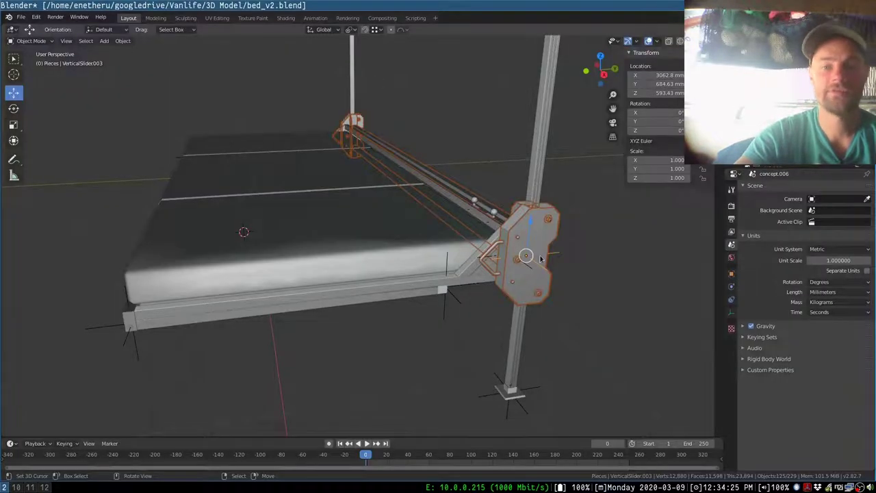
Step: Try moving the vertical slider along the rails and swinging the bed frame upward in the standalone bed model
shift+middle_drag(540, 258, 533, 275)
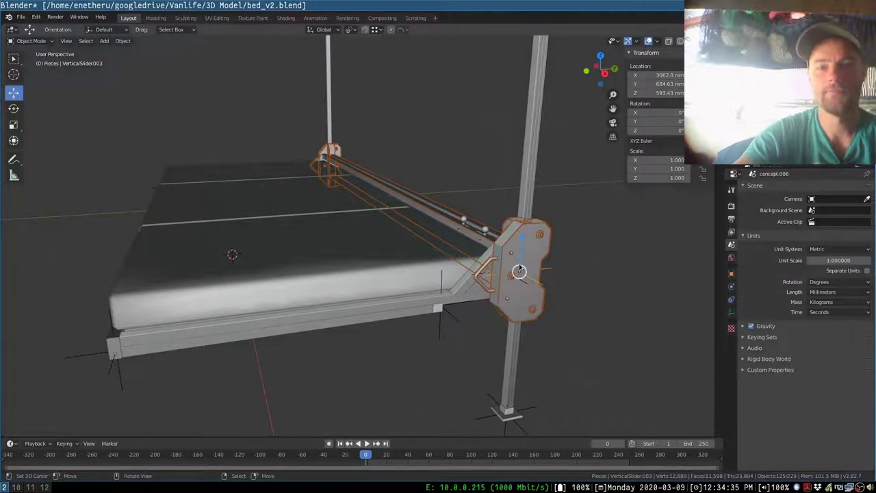
middle_drag(520, 275, 508, 344)
key(g)
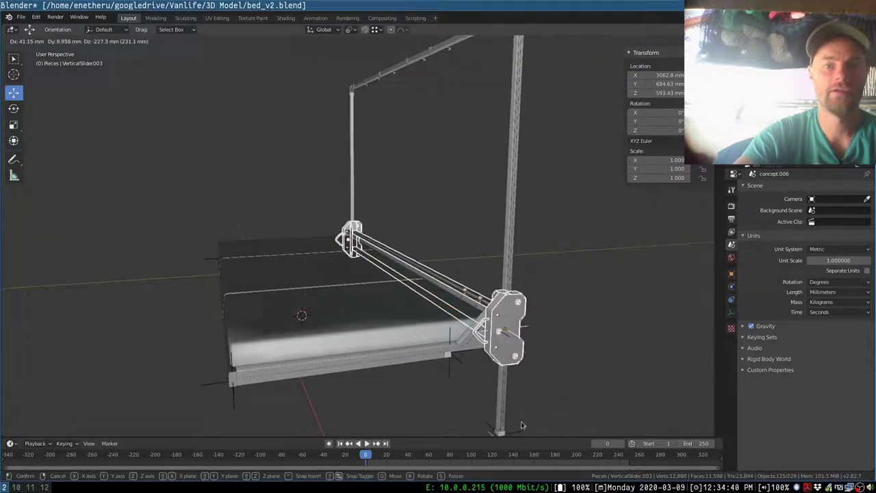
right_click(522, 424)
right_click(288, 341)
key(r)
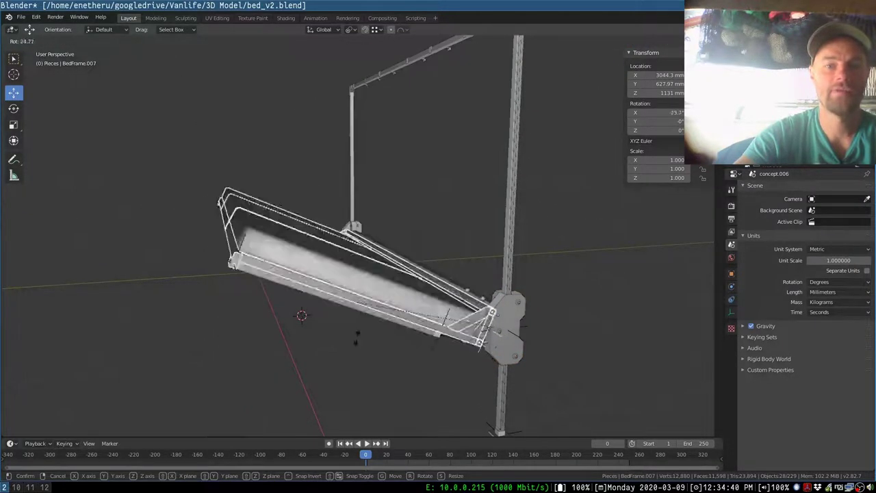
right_click(550, 350)
Step: Raise the vertical slider to the upper end of the rails at Z 1550.3 mm
right_click(507, 321)
key(g)
click(510, 56)
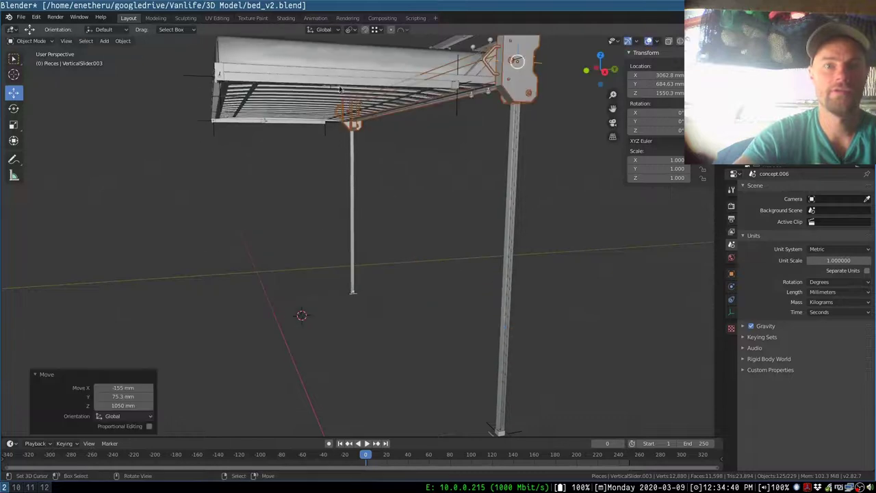
Step: Try folding the raised bed frame down so it hangs vertically beside the rails
right_click(314, 72)
key(r)
key(r)
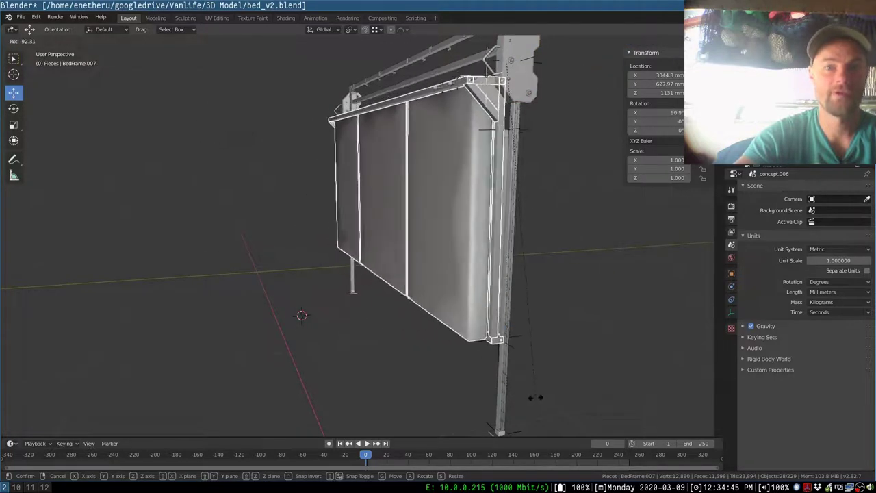
right_click(285, 149)
Step: Rotate the long folding leg about 92.2° so it hangs vertically from the bed frame's outer edge
click(301, 79)
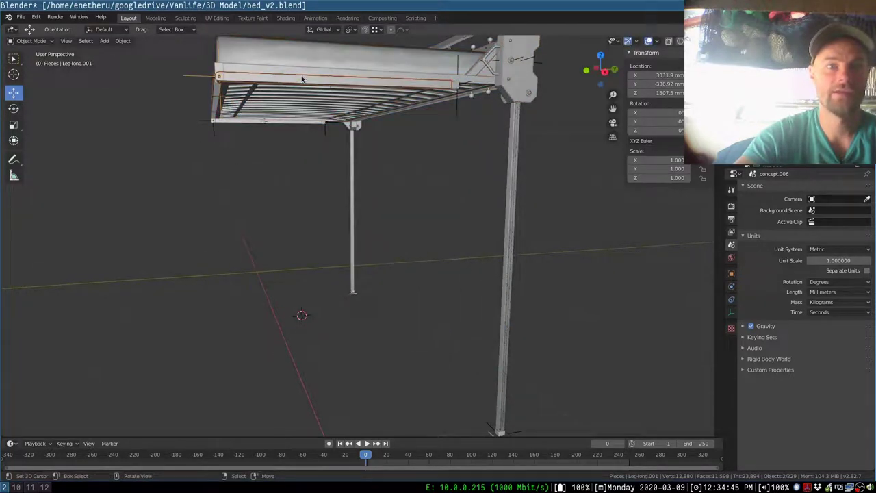
key(r)
click(208, 344)
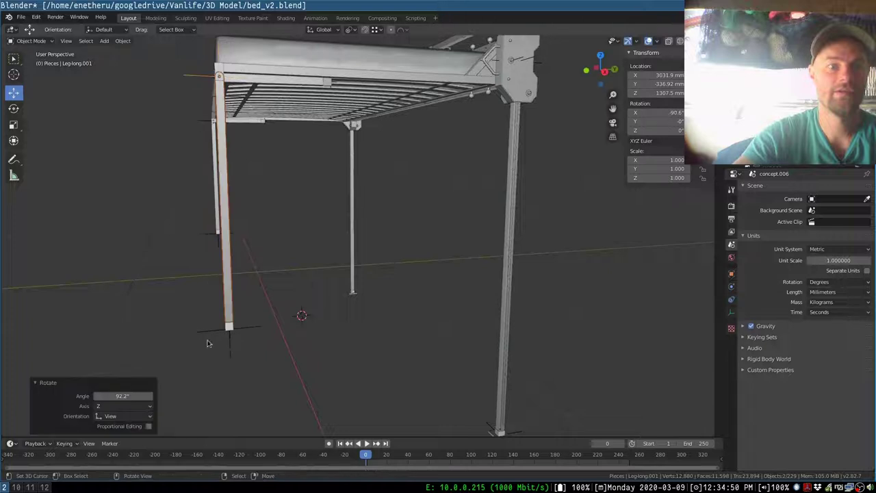
Step: Slide the inner section of the long leg out downward and retract it into the leg
click(229, 331)
key(g)
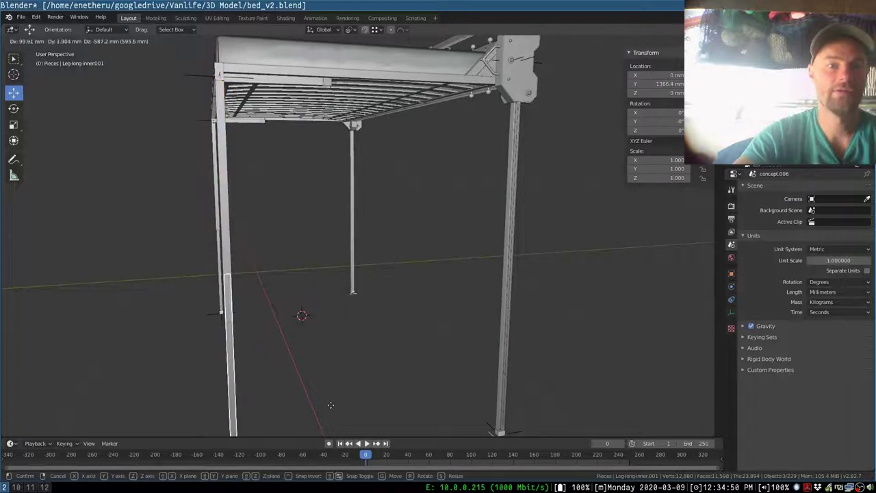
click(311, 226)
Step: Rotate the long leg by about -63.9° toward the underside of the bed frame
right_click(226, 213)
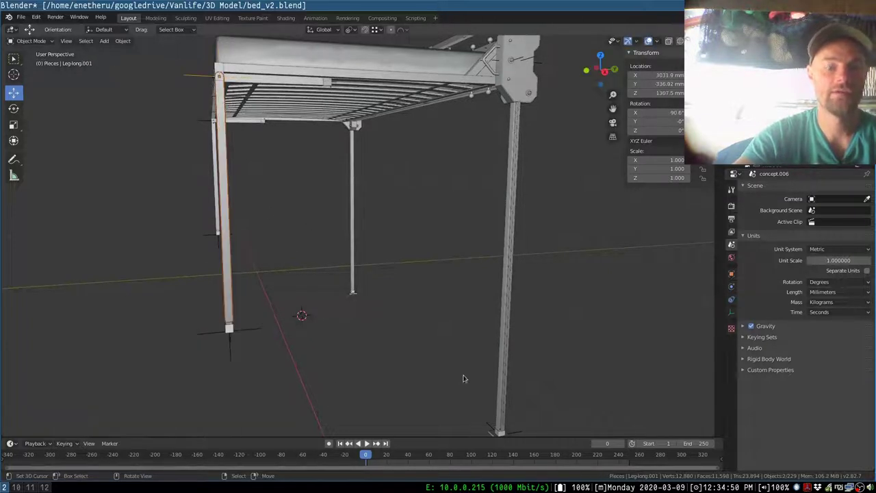
key(r)
click(456, 416)
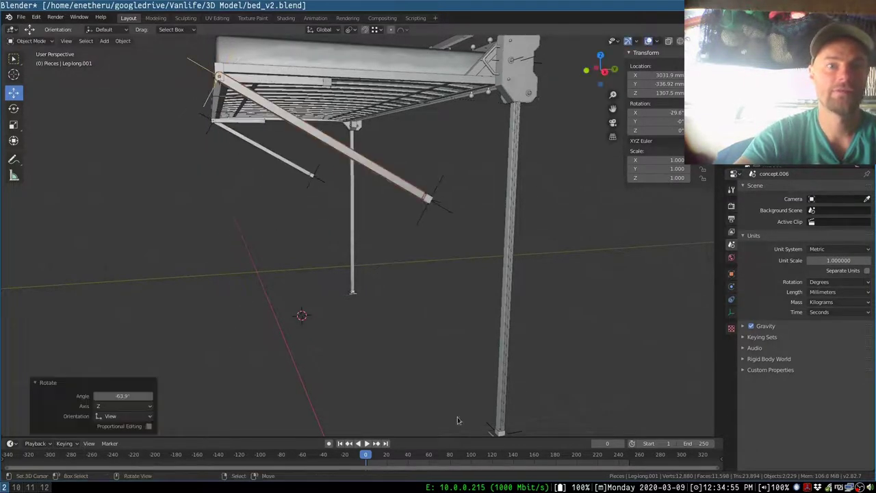
Step: Rotate the short leg about 82.8° down from the bed frame's outer edge and try sliding out its inner section
click(312, 85)
key(r)
click(225, 195)
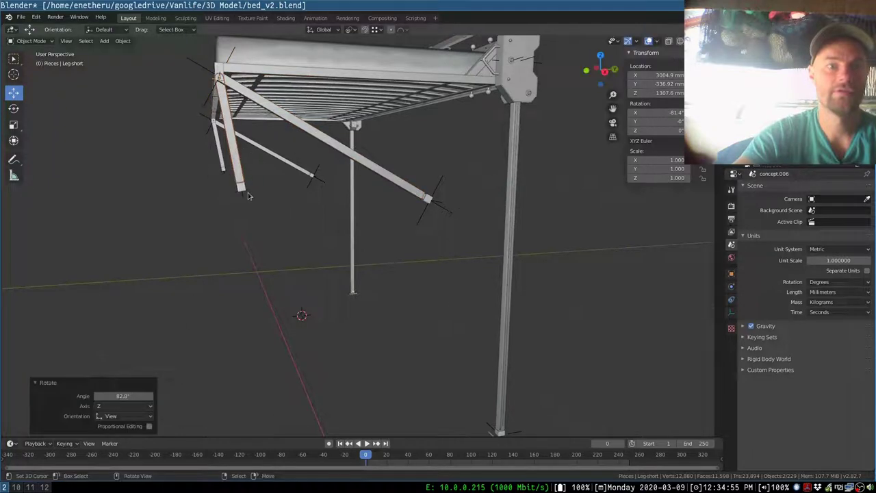
click(241, 189)
key(g)
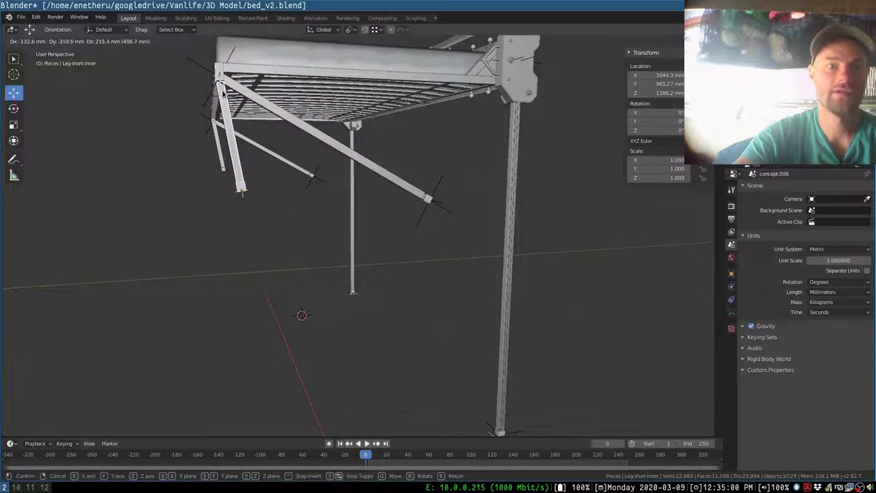
right_click(244, 124)
Step: Rotate the short leg back up against the underside of the bed frame
key(r)
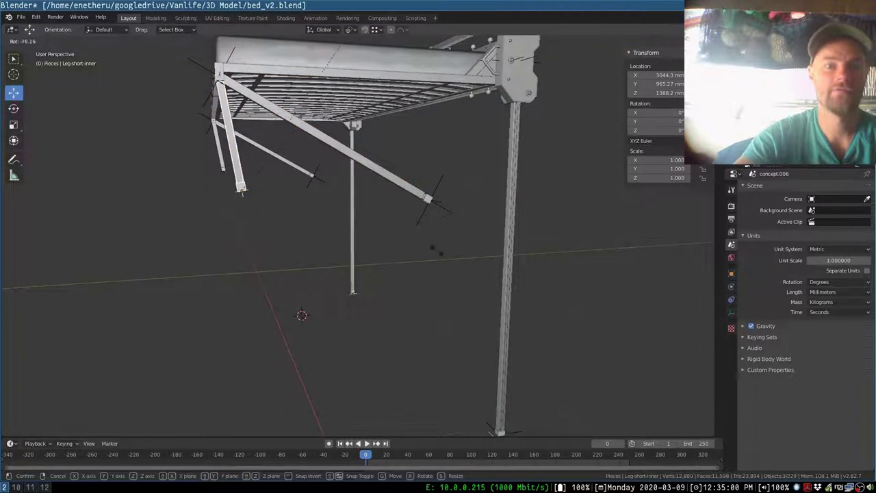
click(213, 113)
click(230, 109)
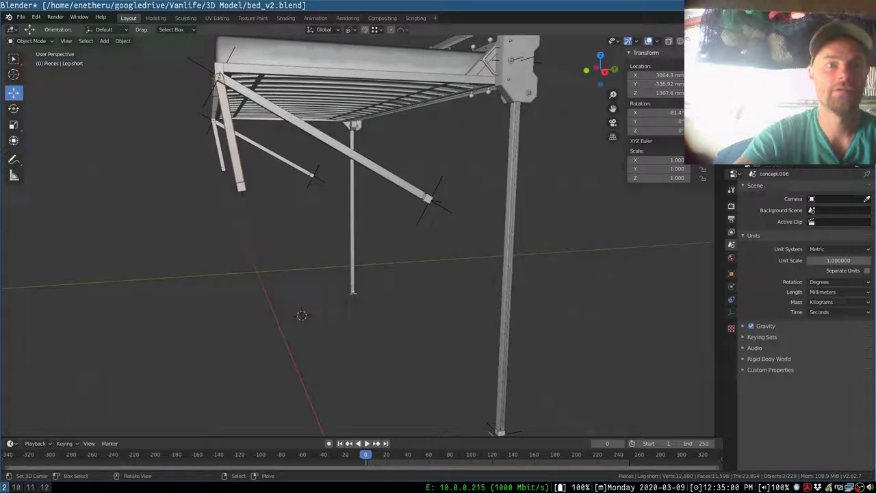
key(r)
Step: Rotate the long leg the rest of the way up until it lies flat along the bed frame
click(412, 204)
right_click(400, 177)
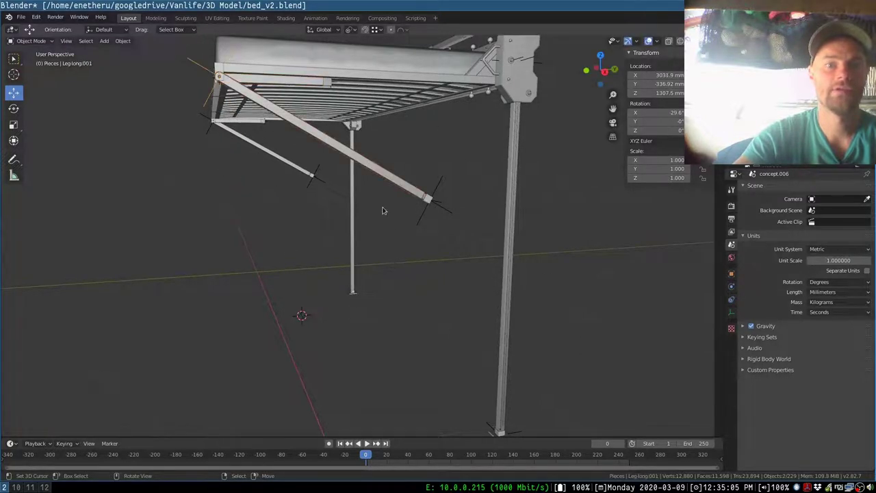
key(r)
click(505, 150)
Step: Lower the vertical slider together with the bed about 514 mm down the rails along Z
middle_drag(505, 151, 437, 221)
click(439, 226)
key(g)
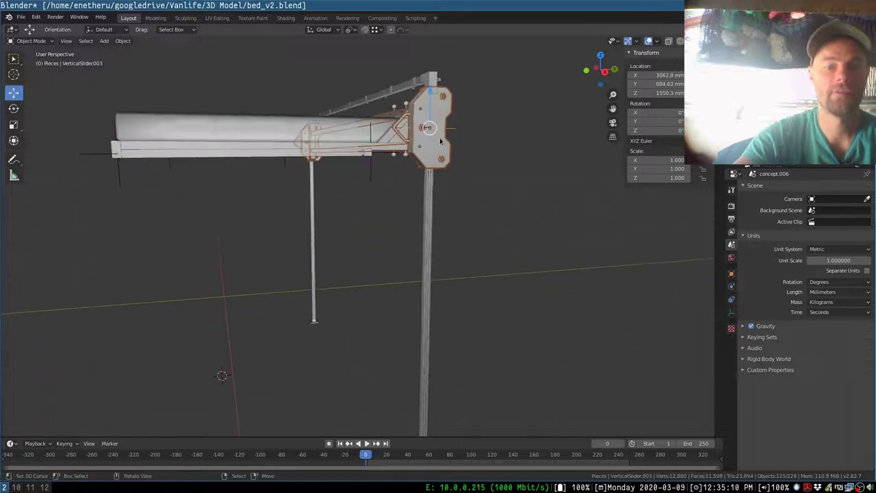
click(459, 275)
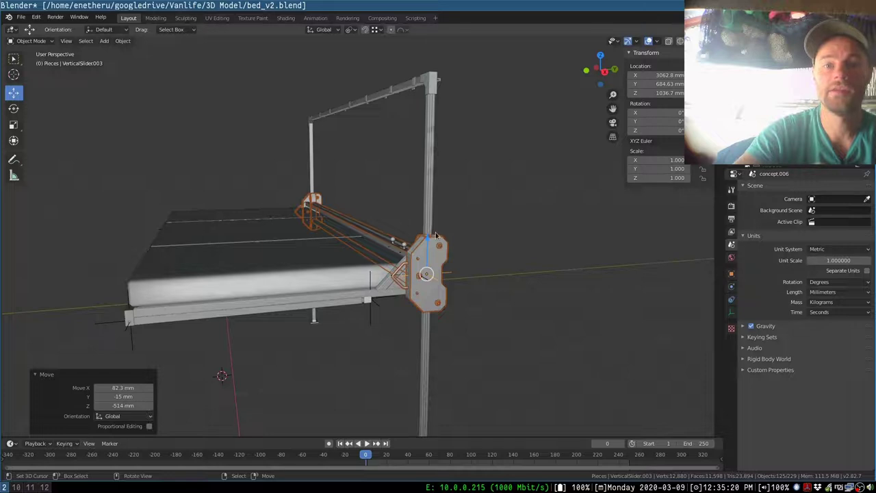
Step: Examine how the slider plate sits on its vertical rail and how it carries the lowered bed
scroll(433, 243, up, 5)
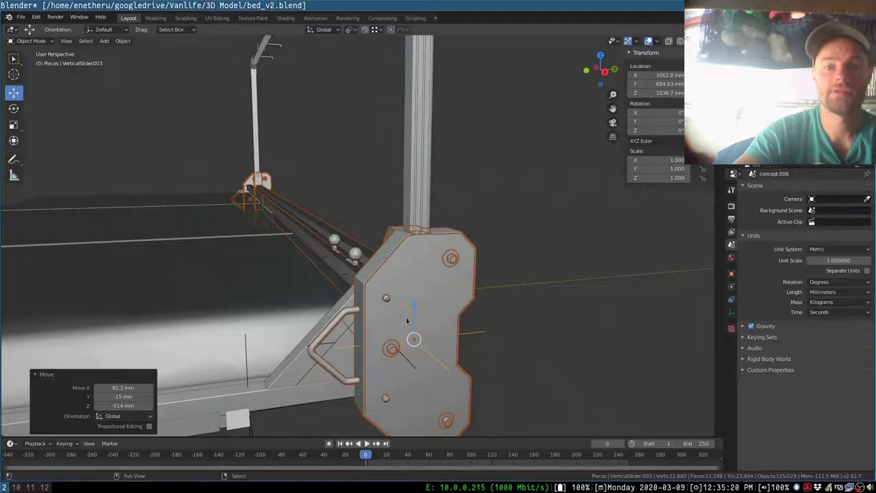
middle_drag(406, 320, 388, 284)
shift+middle_drag(409, 169, 394, 309)
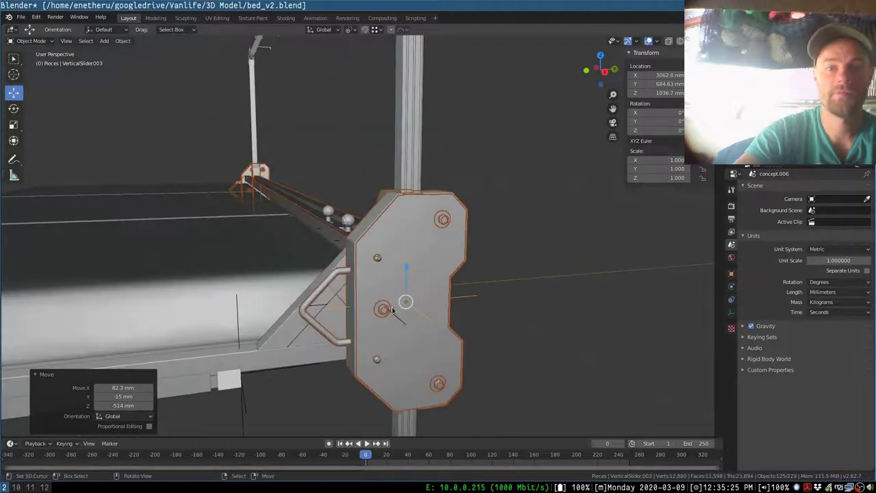
scroll(418, 306, down, 4)
scroll(414, 287, down, 3)
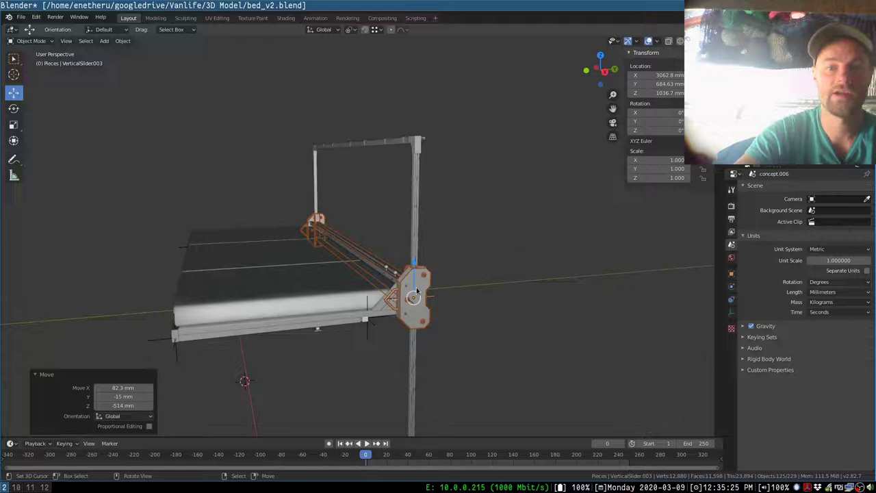
shift+middle_drag(411, 271, 418, 309)
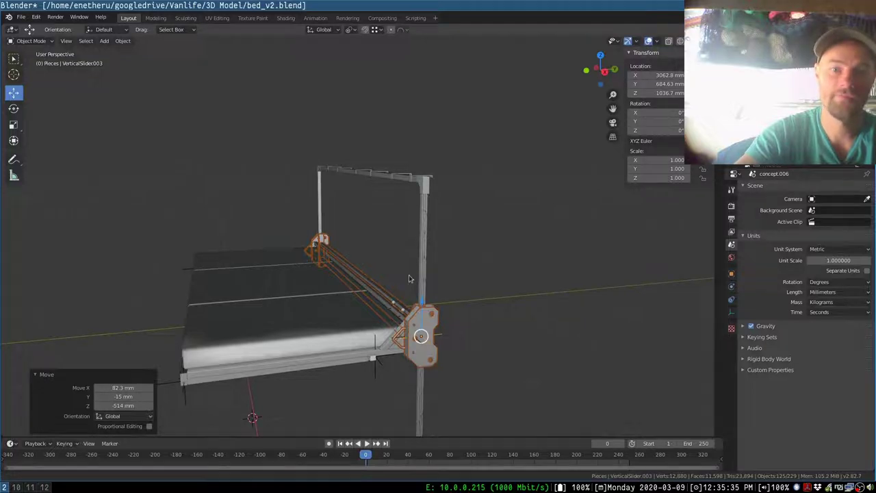
middle_drag(410, 278, 415, 231)
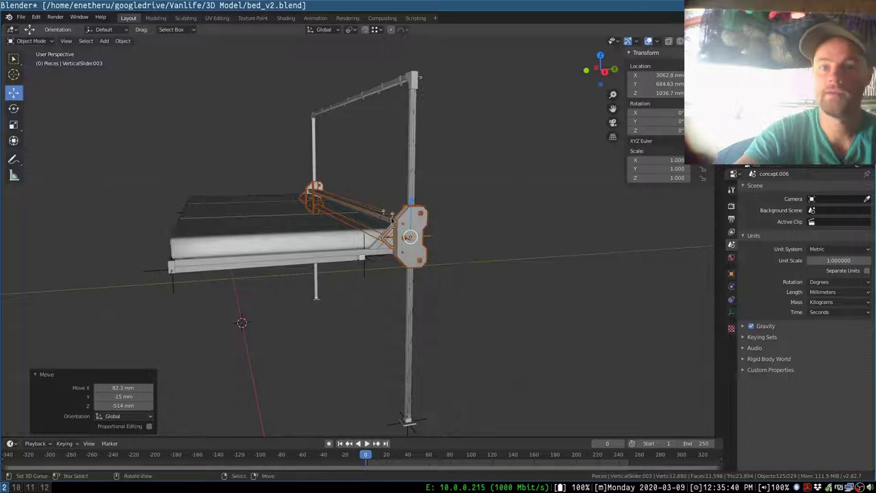
scroll(414, 223, up, 3)
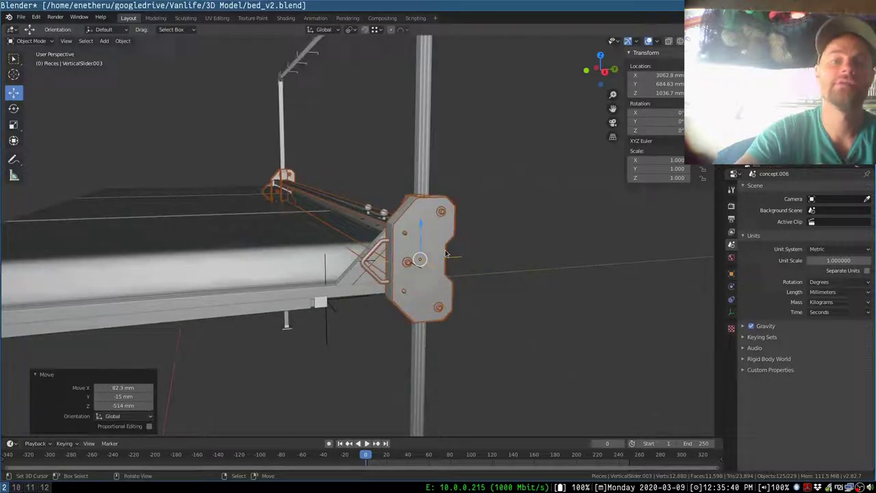
scroll(422, 250, down, 3)
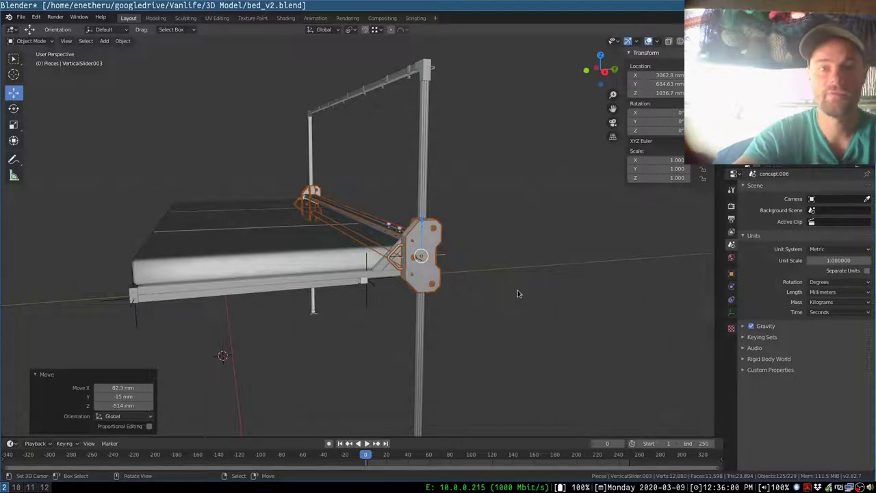
scroll(446, 240, down, 2)
middle_drag(469, 220, 464, 209)
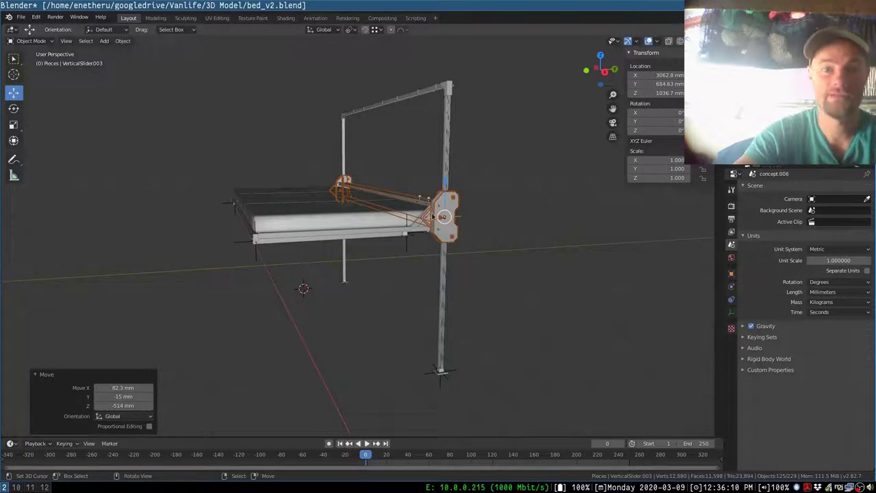
scroll(420, 214, up, 2)
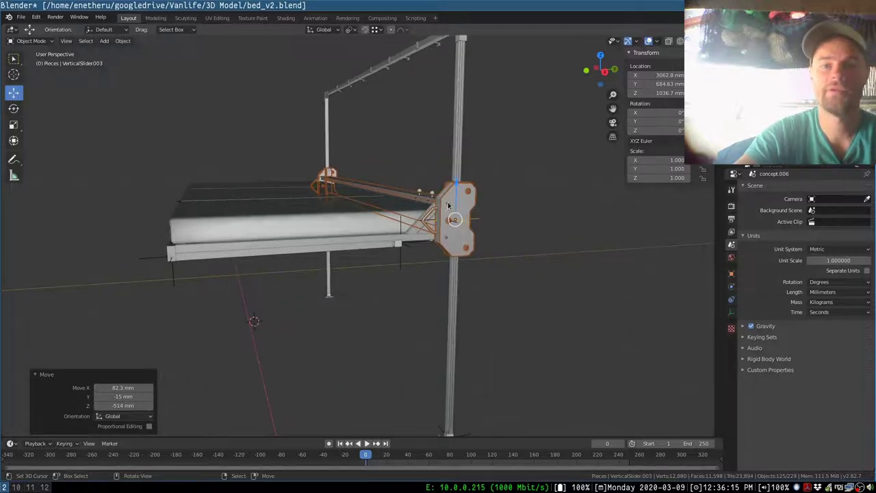
middle_drag(445, 203, 443, 215)
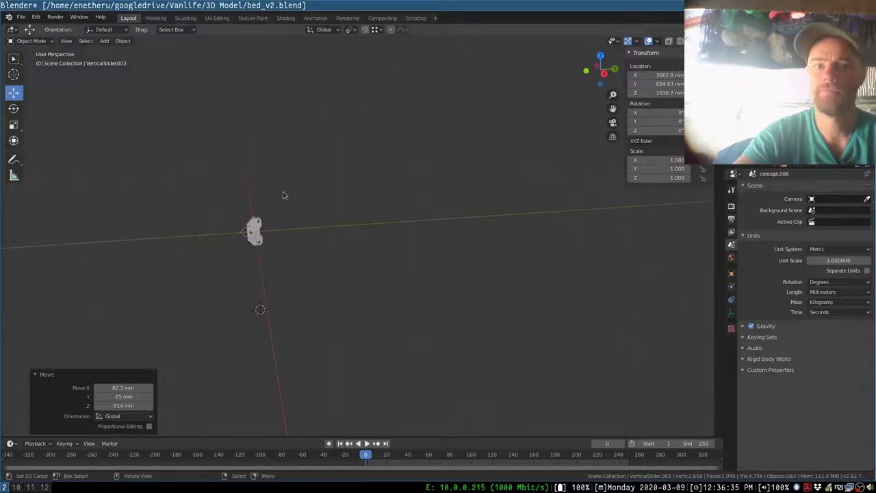
Step: Hide the front mounting plate cover of the isolated slider to expose its wheels and pin
scroll(241, 233, up, 12)
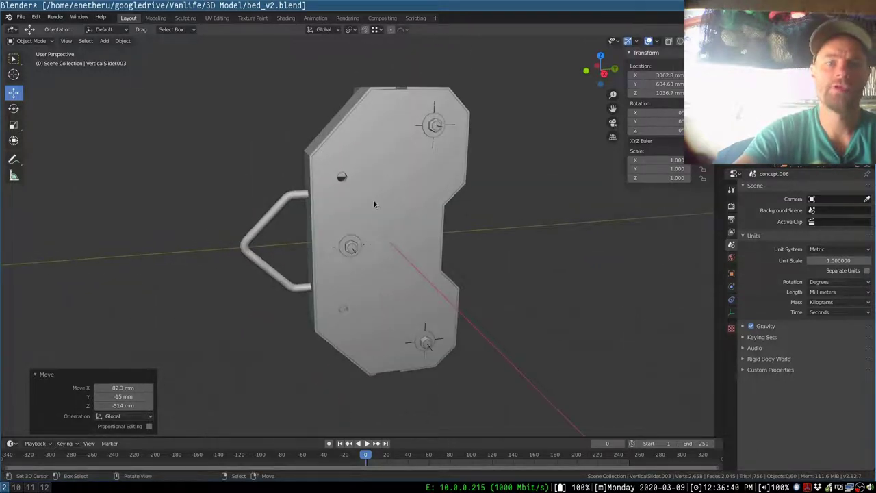
middle_drag(373, 202, 371, 193)
right_click(453, 192)
middle_drag(391, 165, 383, 196)
key(h)
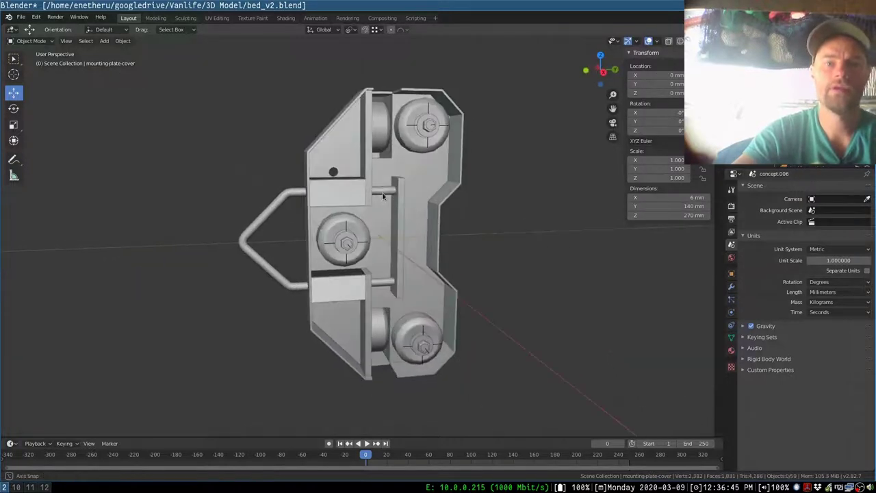
Step: Hide the mount cover that forms the slider's outer side walls
click(336, 190)
middle_drag(322, 174, 310, 169)
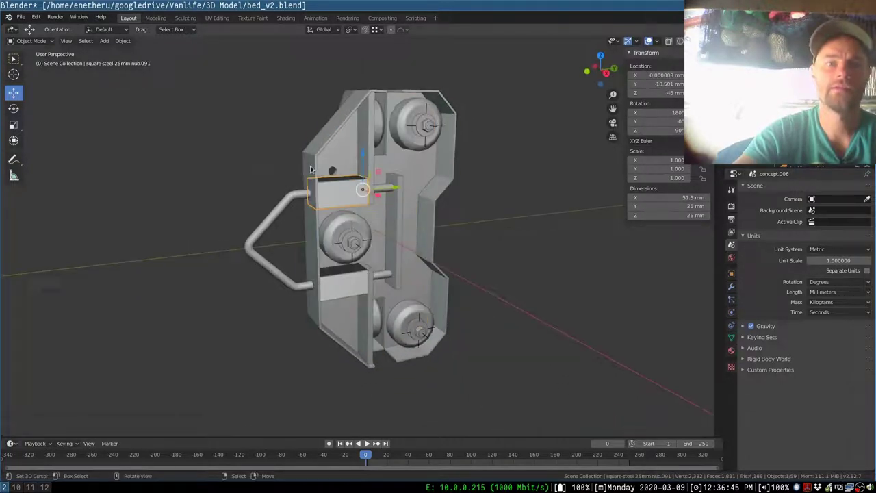
click(310, 167)
key(h)
Step: Hide the upper square-steel 25 mm block around the pin handle's top rod
scroll(368, 197, up, 4)
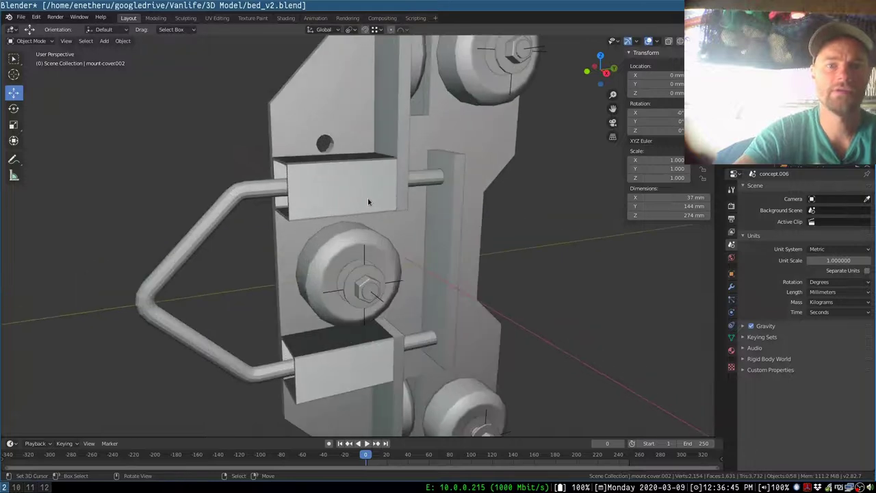
middle_drag(368, 197, 313, 193)
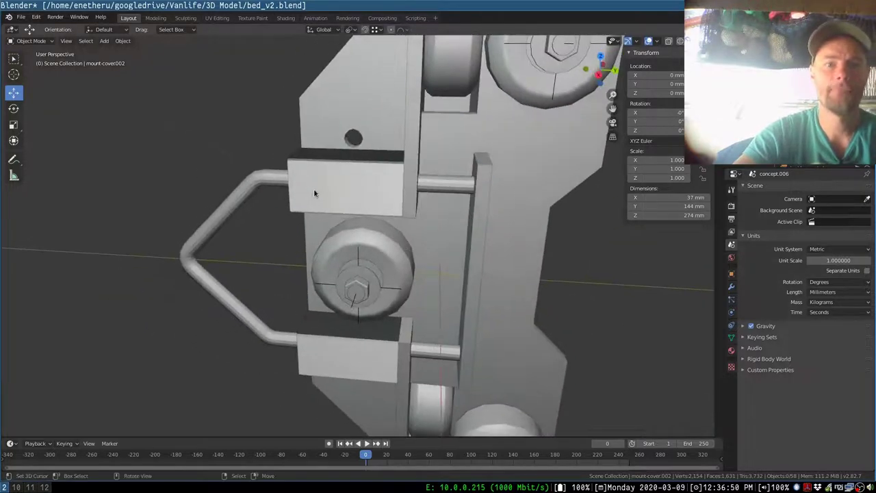
click(314, 193)
key(h)
Step: Slide the bent pin handle outward along Y and back in, ending about 2.71 mm beyond its starting position
middle_drag(452, 221, 324, 156)
click(328, 160)
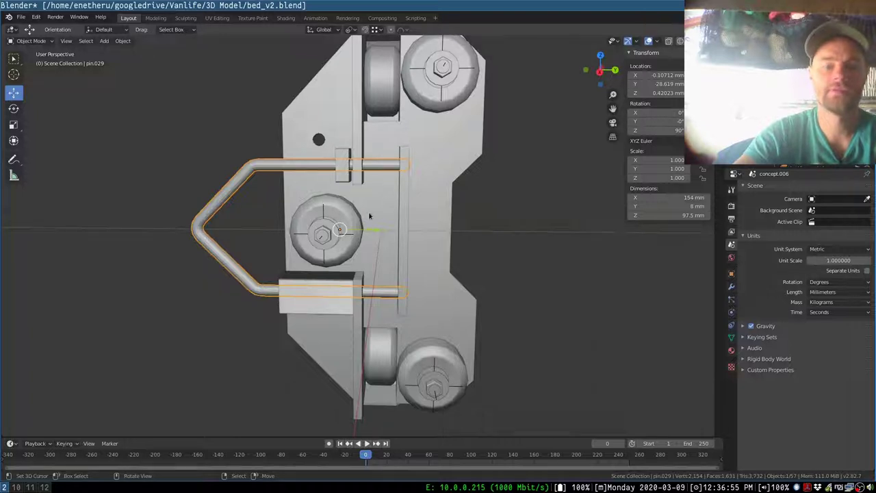
key(g)
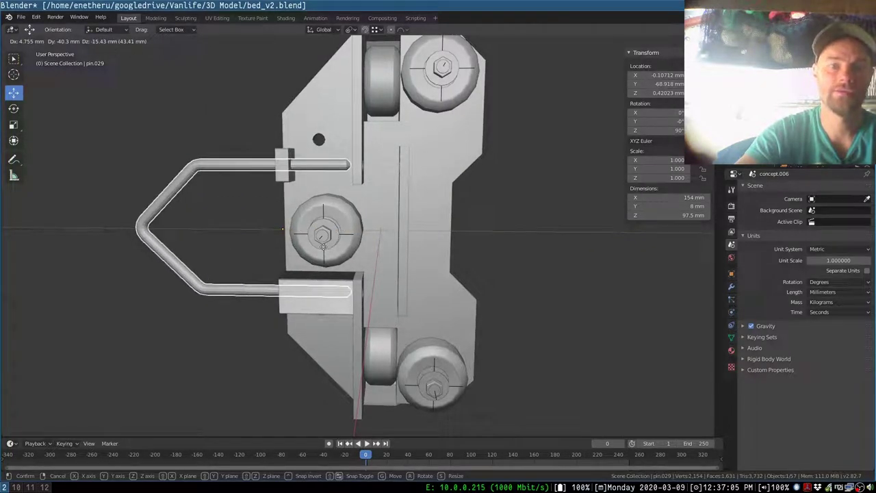
click(411, 195)
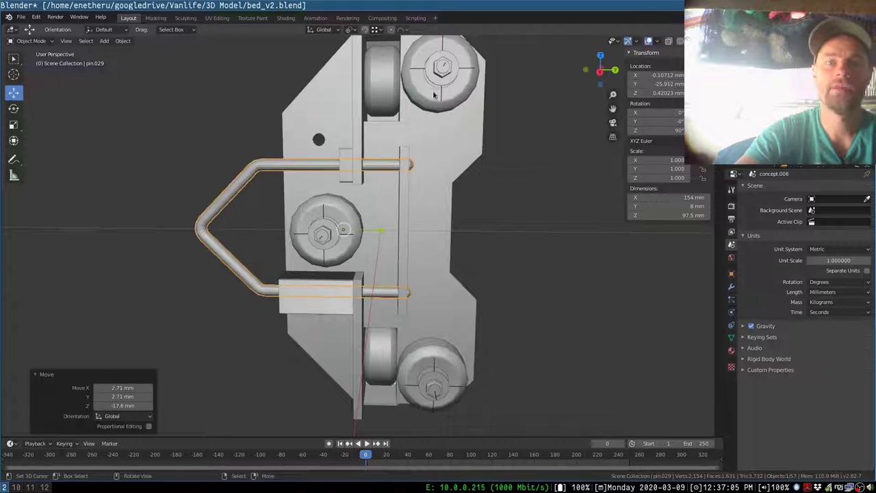
Step: Examine the slider's skate wheels and view the bracket from the front, side and back
click(433, 94)
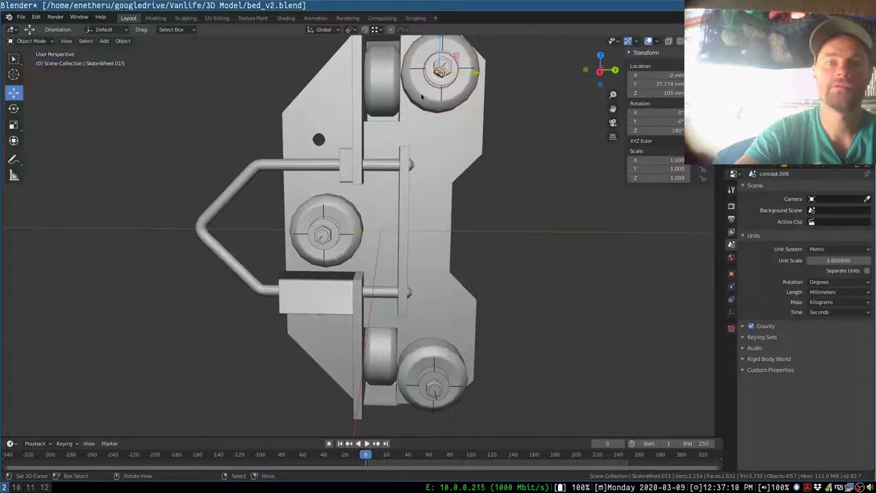
click(451, 356)
middle_drag(393, 357, 373, 206)
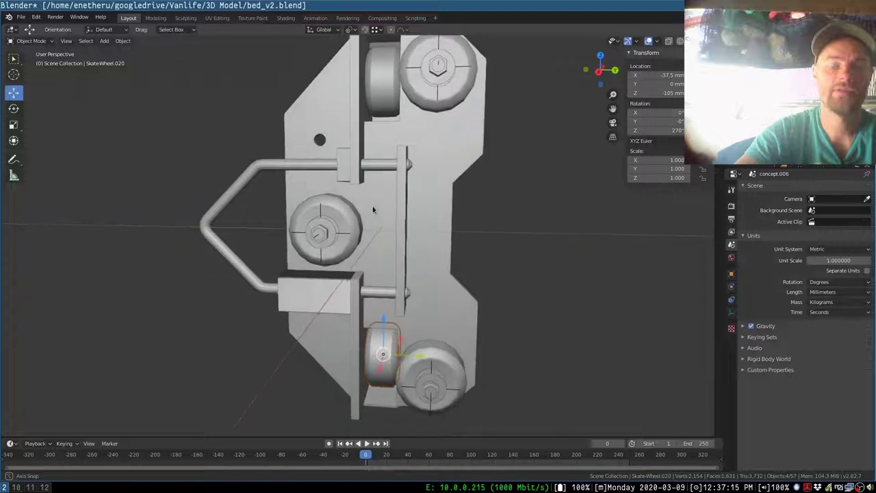
scroll(373, 206, down, 2)
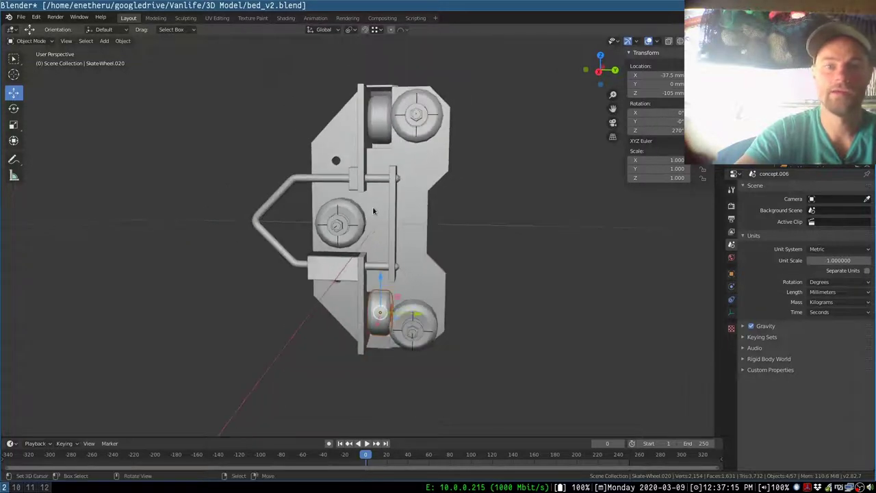
middle_drag(372, 206, 494, 201)
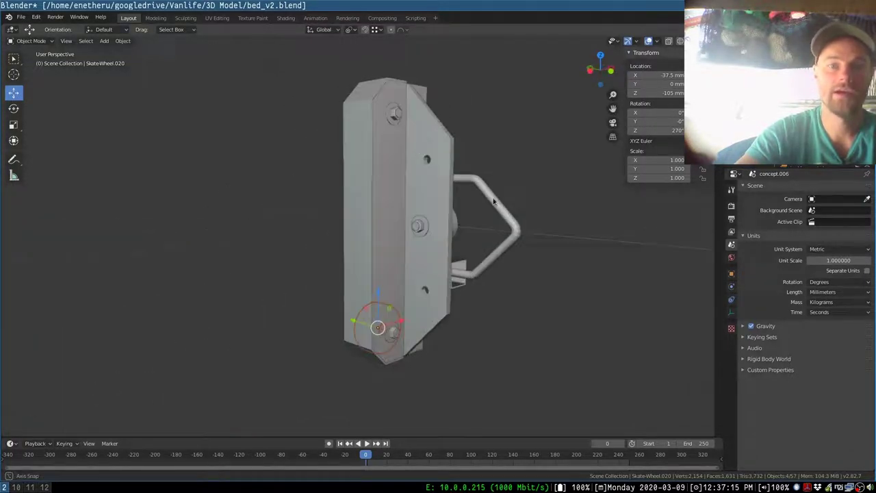
middle_drag(408, 170, 248, 173)
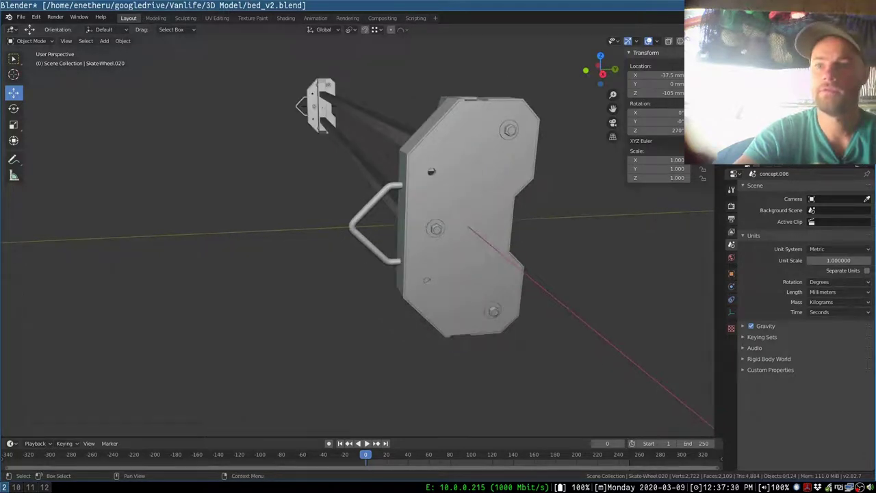
Step: Show the vertical rail assembly in place of the slider assembly and inspect the rail's foot plate
click(865, 103)
click(865, 113)
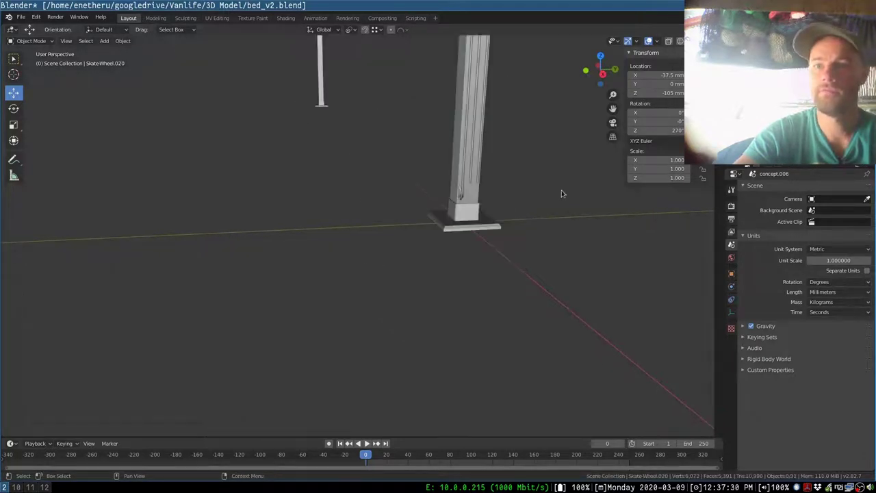
scroll(467, 118, down, 3)
shift+middle_drag(467, 117, 437, 283)
scroll(436, 283, up, 4)
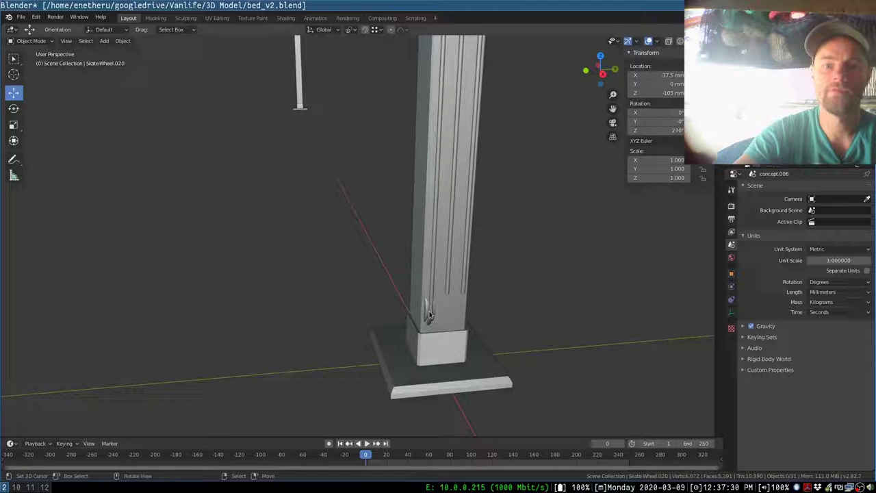
scroll(429, 324, down, 6)
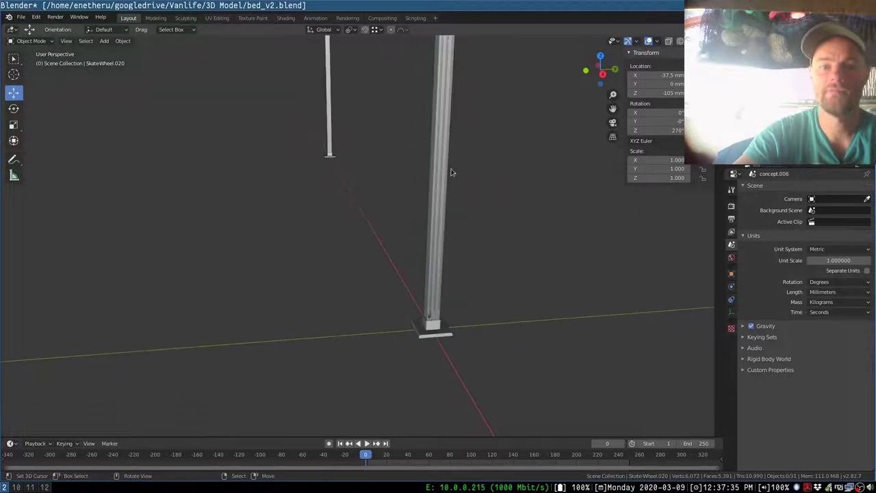
Step: Hide the pulley block at the near top corner of the rail frame to expose the pulleys
middle_drag(451, 172, 430, 349)
scroll(481, 161, down, 5)
scroll(452, 298, up, 4)
click(457, 286)
key(Delete)
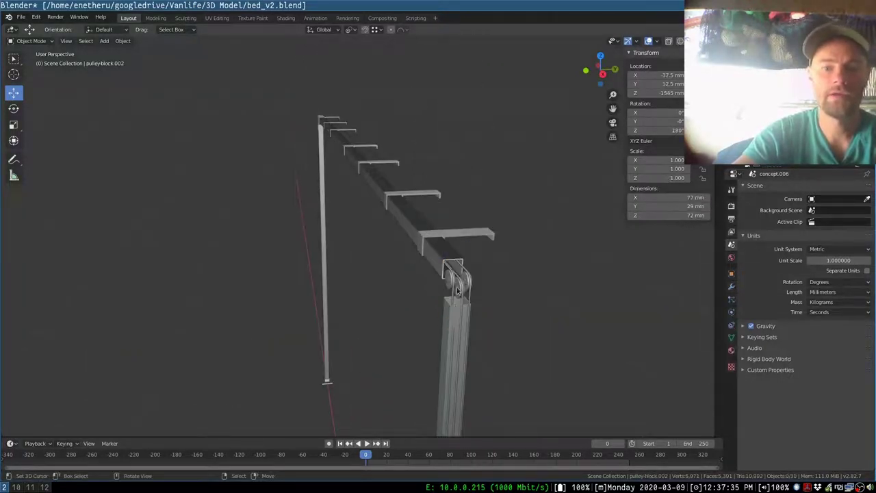
Step: Hide the horizontal 25 mm square tube of the rail frame to expose the spring and cables inside it
middle_drag(457, 287, 401, 274)
click(372, 249)
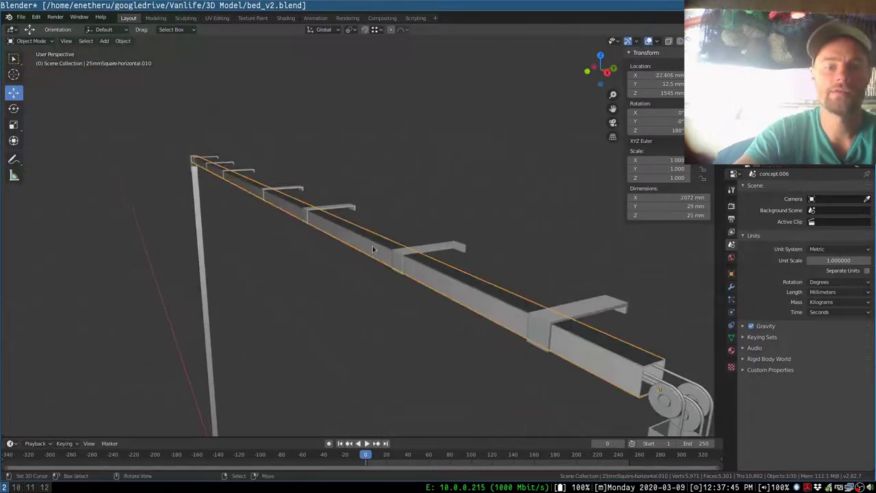
key(h)
scroll(228, 193, up, 5)
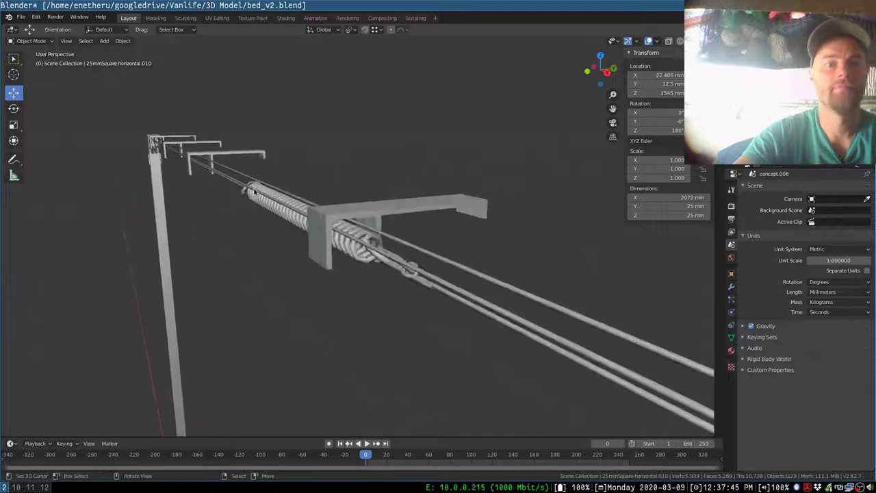
Step: Inspect the spring and cable run along to the corner pulleys, and unhide the hidden rail parts
middle_drag(254, 192, 334, 245)
scroll(334, 244, down, 9)
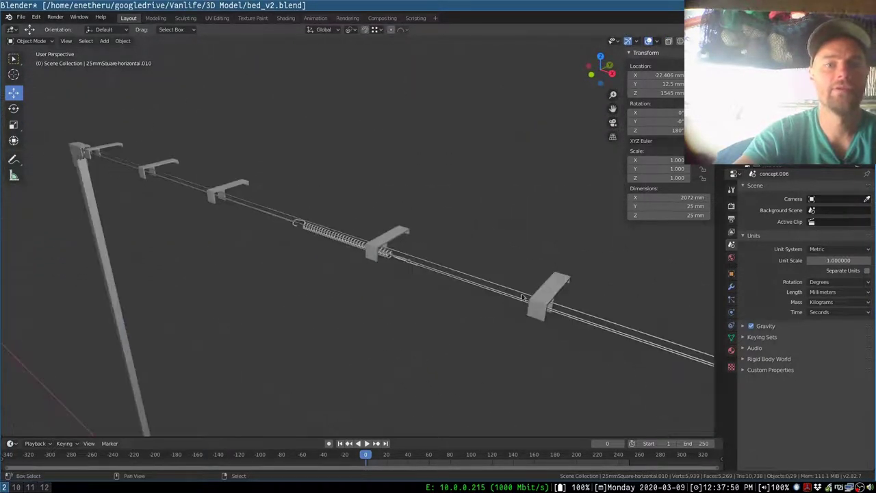
middle_drag(522, 297, 445, 277)
scroll(470, 273, up, 2)
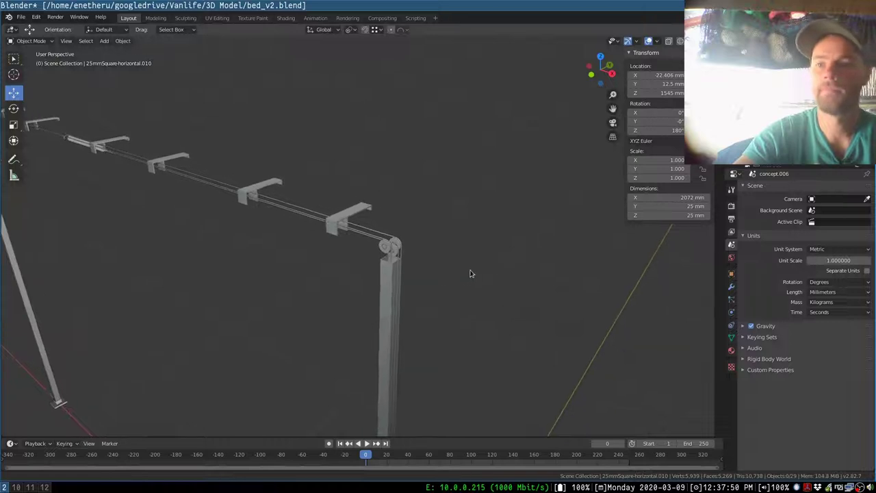
key(alt+h)
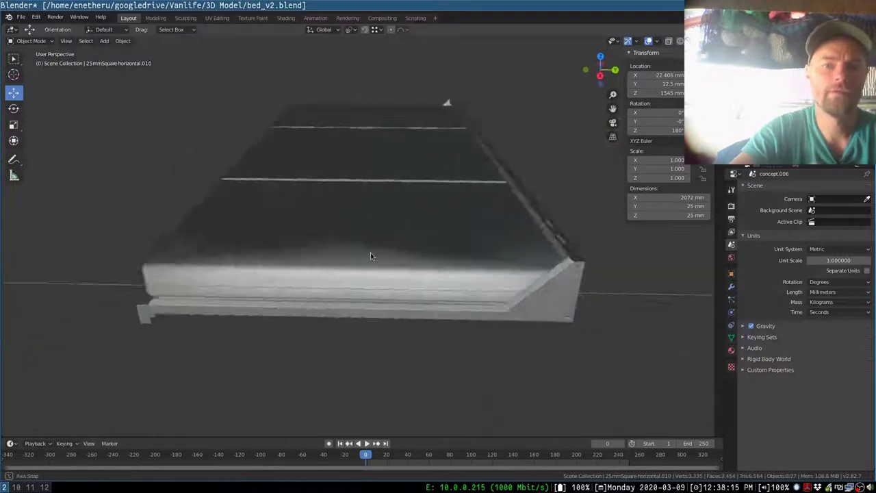
Step: Hide the mattress on the bed frame to expose the slats and view them along the bed's length
mouse_move(370, 256)
middle_down()
mouse_move(484, 271)
mouse_move(363, 256)
middle_up()
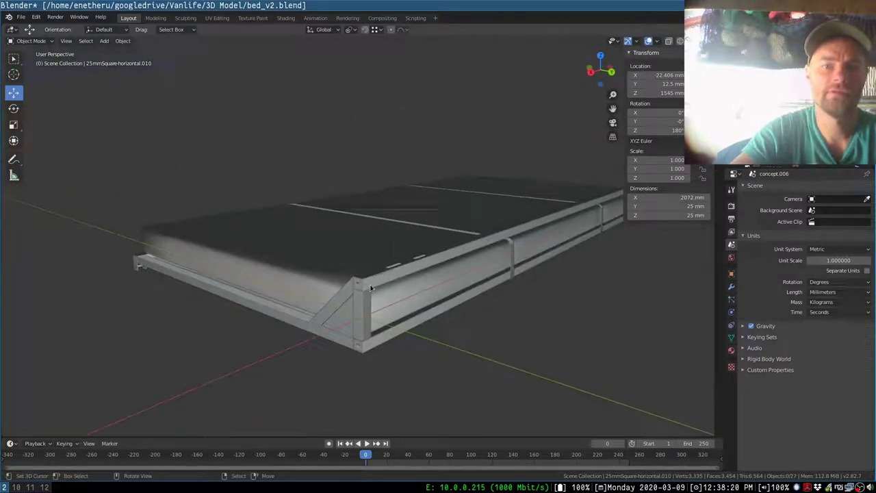
middle_drag(233, 292, 361, 351)
middle_drag(487, 268, 383, 290)
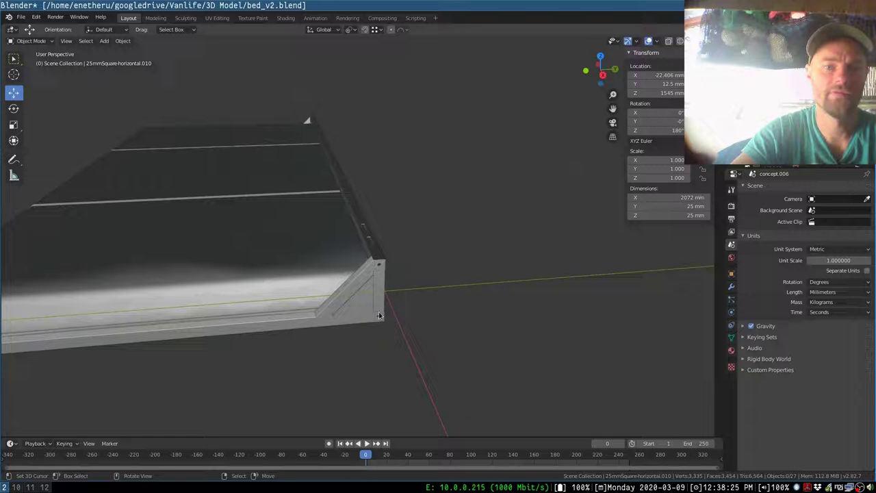
middle_drag(186, 269, 400, 290)
click(333, 280)
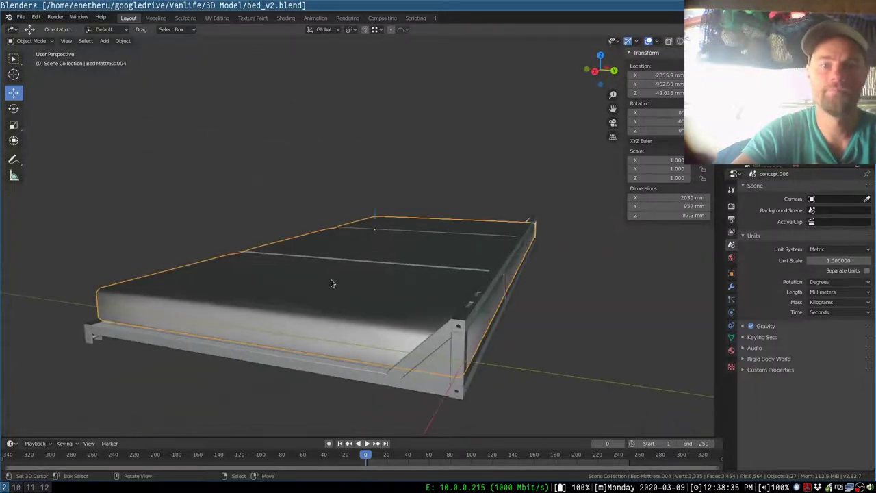
key(h)
middle_drag(332, 280, 364, 305)
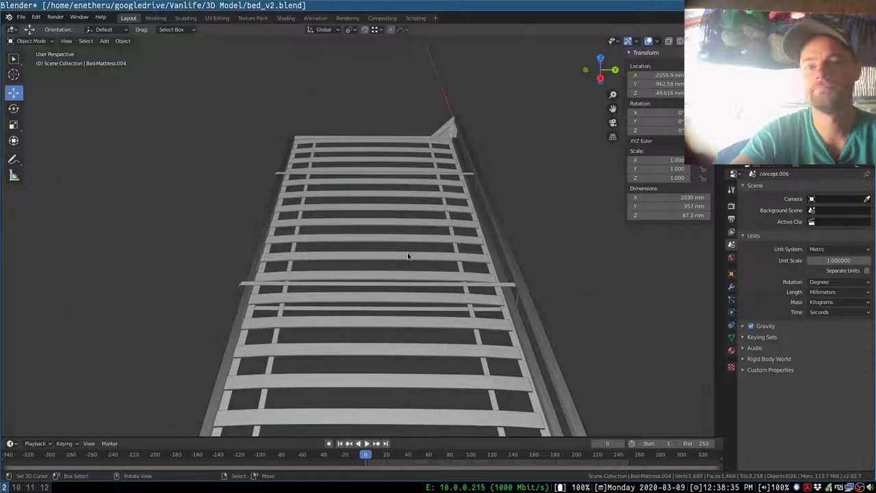
middle_drag(409, 254, 381, 232)
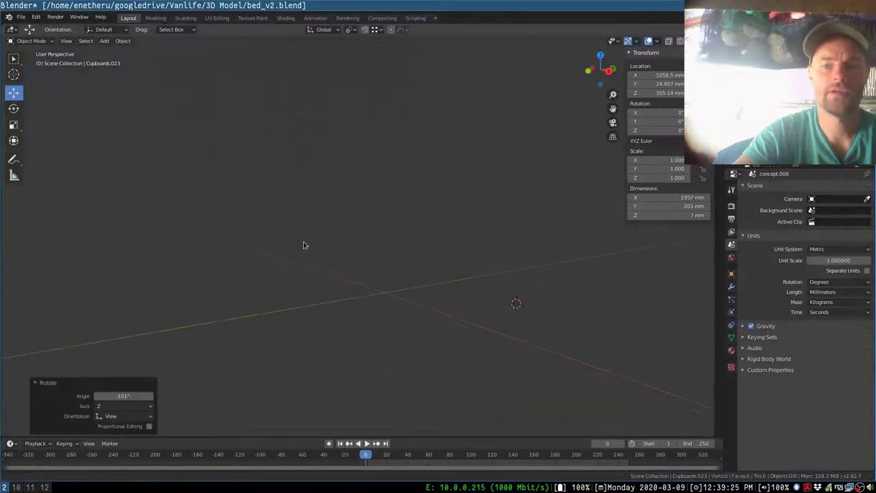
Step: Examine the assembled bed's near vertical rail, from its upper corner block down to the slider bracket
scroll(343, 207, up, 8)
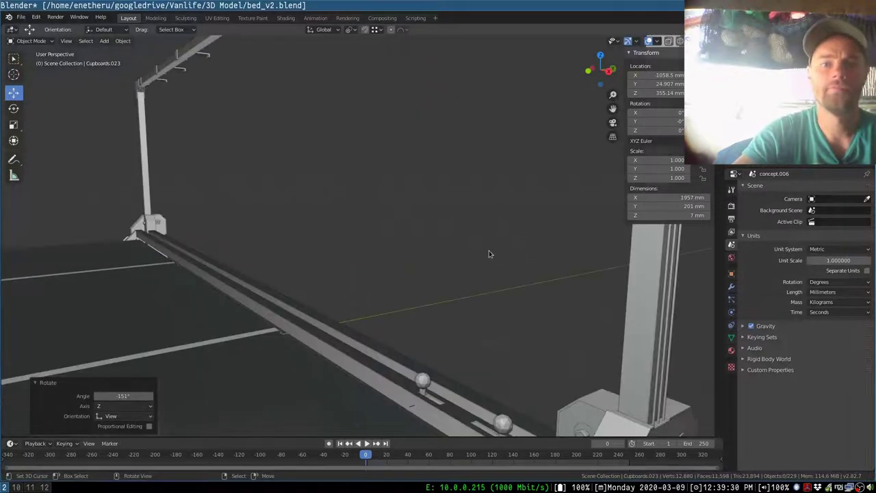
scroll(489, 254, down, 3)
shift+middle_drag(489, 253, 328, 263)
scroll(413, 249, up, 2)
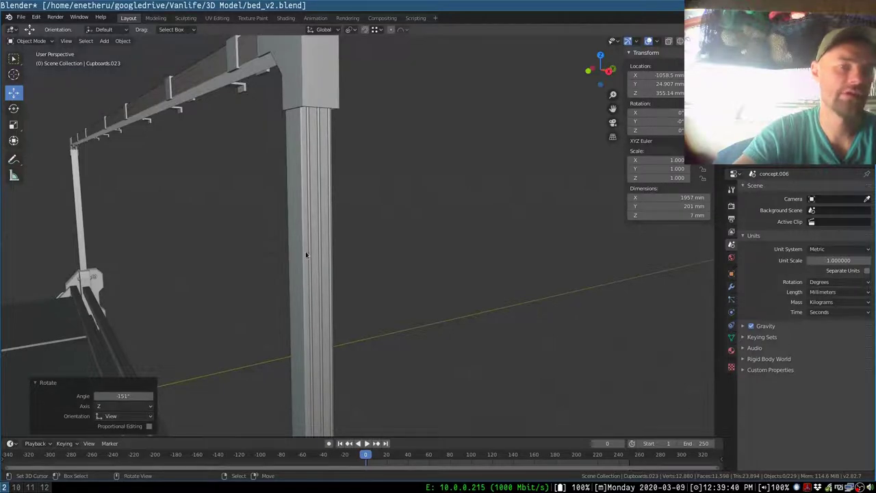
middle_drag(305, 253, 357, 205)
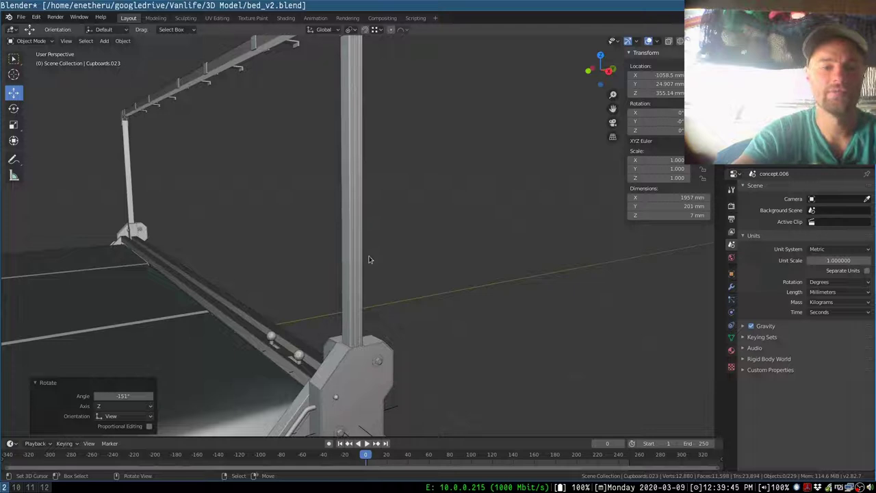
middle_drag(363, 215, 458, 217)
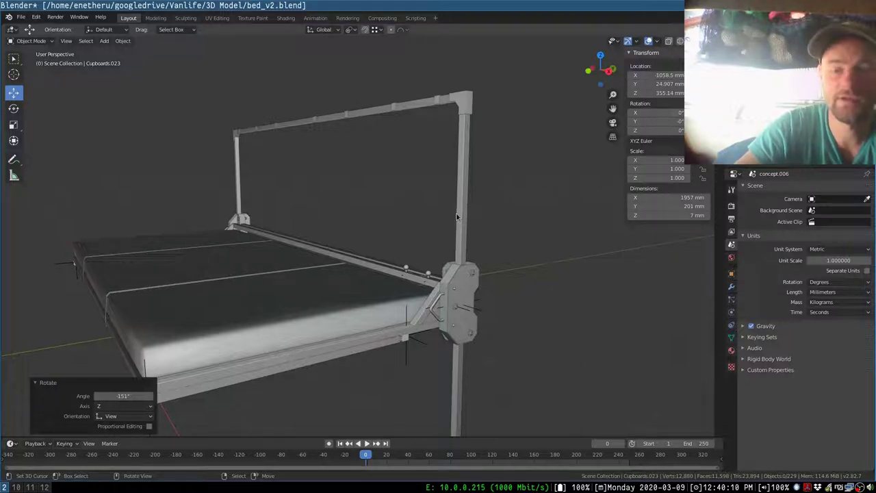
Step: Highlight the vertical slider assembly and the long leg at the bed's outer edge, and inspect the slider bracket up close
shift+middle_drag(460, 293, 444, 253)
right_click(426, 262)
scroll(420, 262, up, 4)
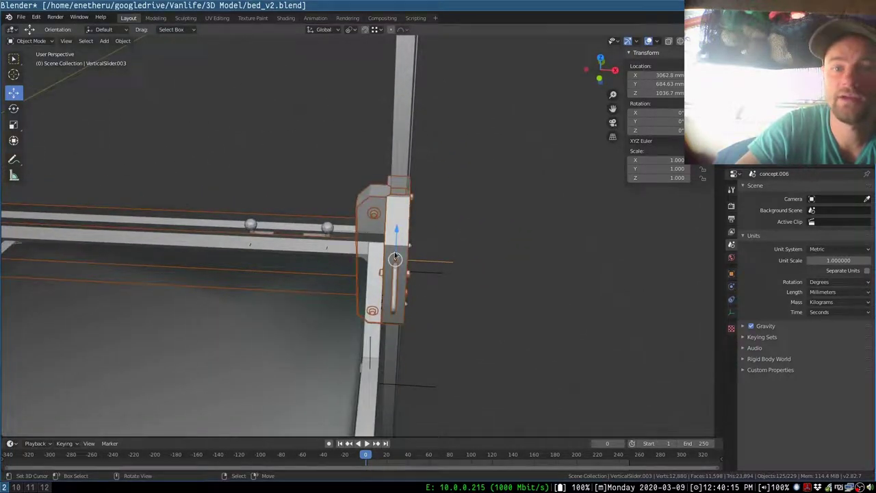
middle_drag(383, 267, 205, 301)
click(111, 305)
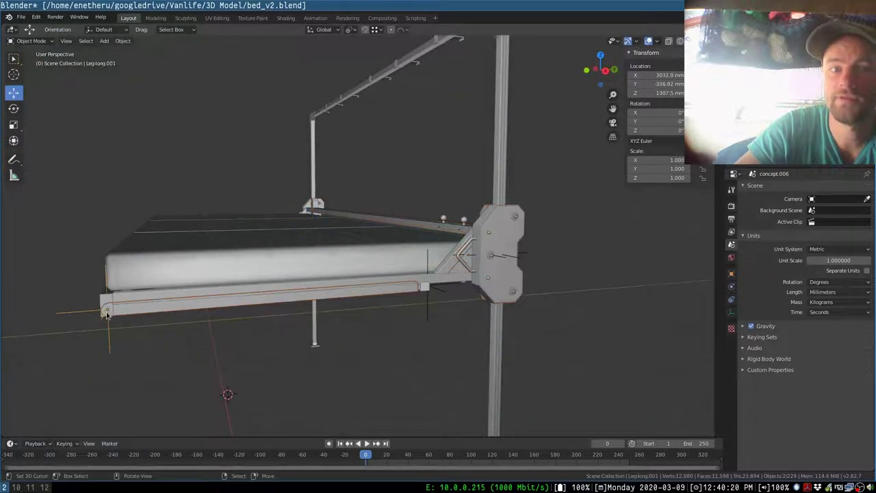
click(491, 236)
scroll(491, 236, up, 5)
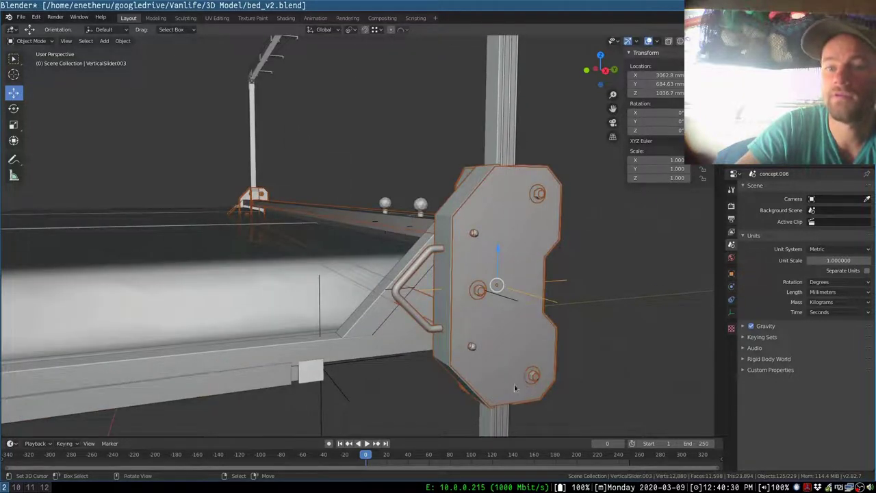
Step: Highlight the short bed frame locking pin and the vertical frame in turn, and view the frame from the bed's end
click(481, 234)
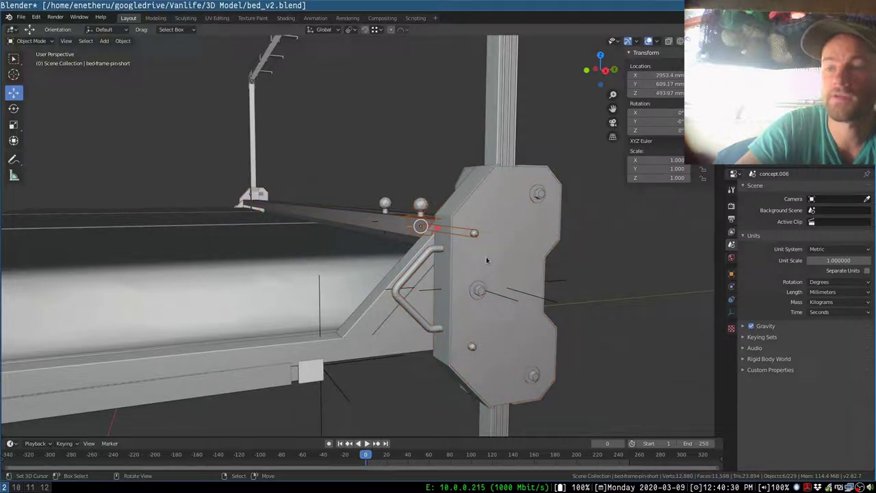
scroll(480, 223, down, 4)
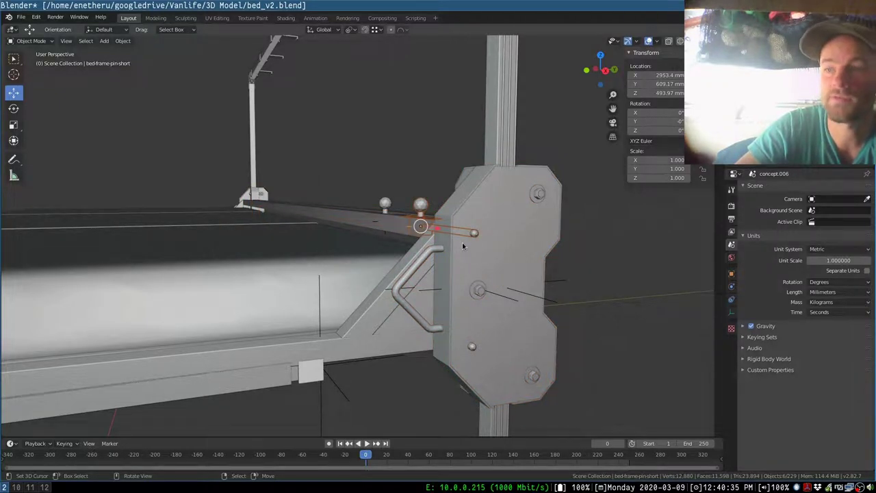
click(488, 199)
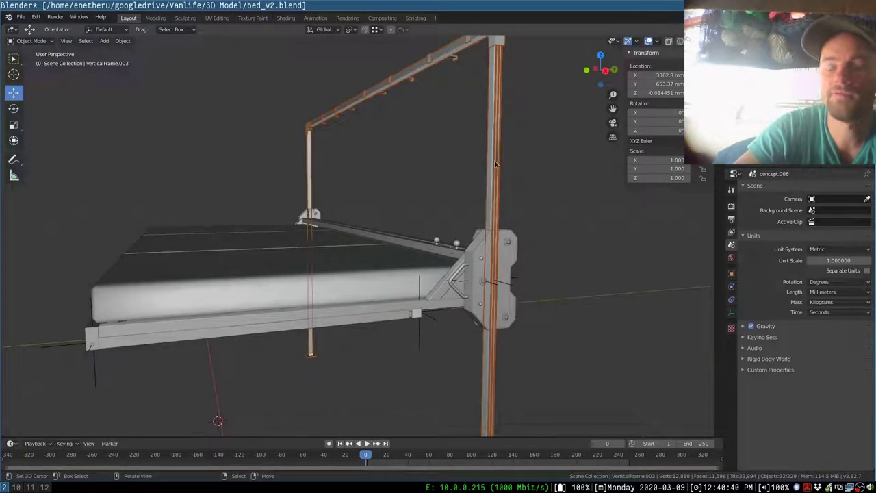
middle_drag(504, 249, 681, 257)
shift+middle_drag(364, 223, 445, 238)
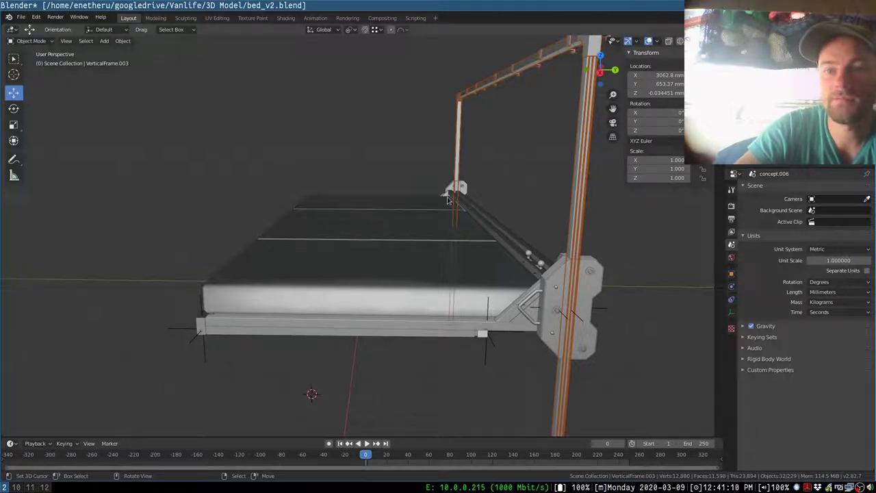
Step: Highlight the vertical slider assembly across the bed's width and view the bed inside the full van model
drag(582, 334, 646, 380)
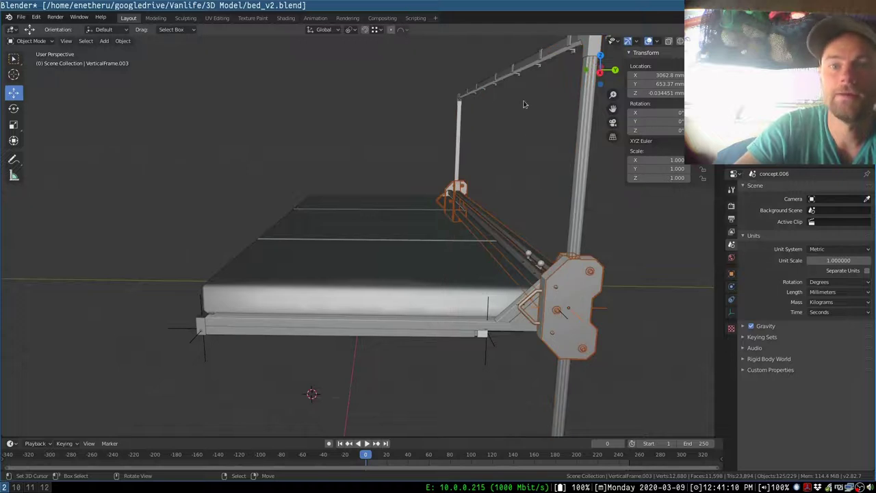
middle_drag(525, 103, 529, 151)
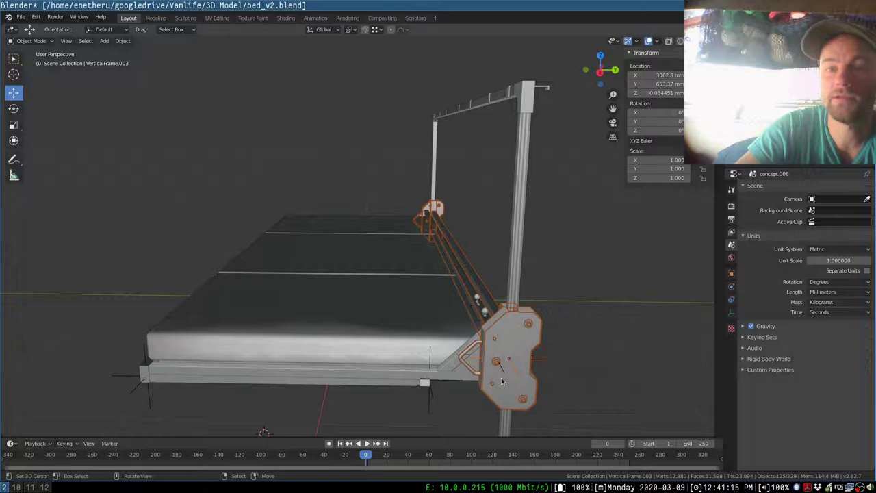
middle_drag(504, 381, 480, 235)
scroll(492, 235, down, 5)
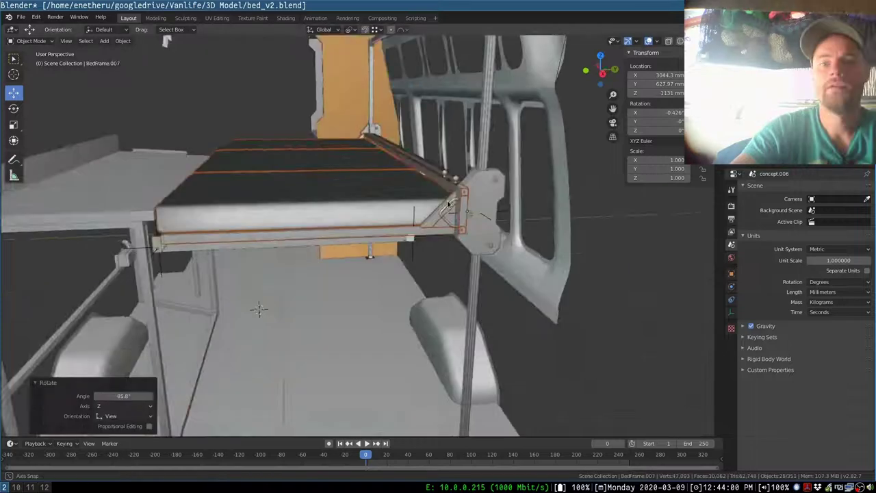
middle_drag(448, 203, 477, 206)
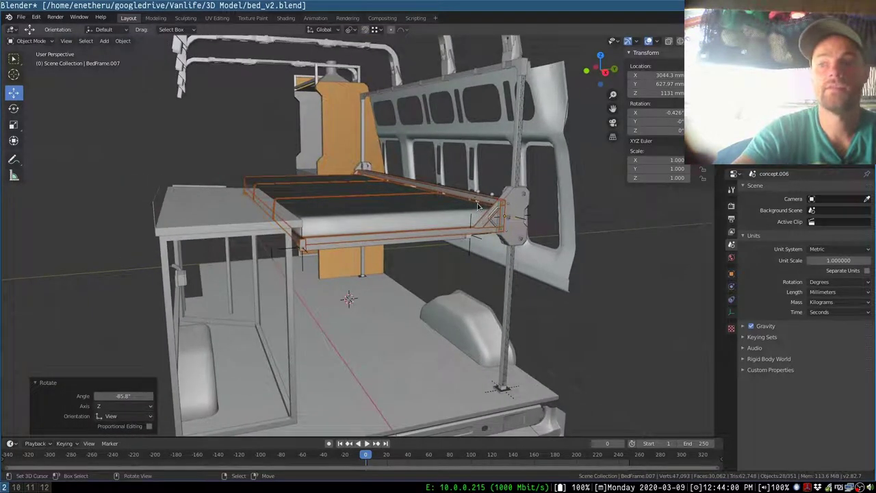